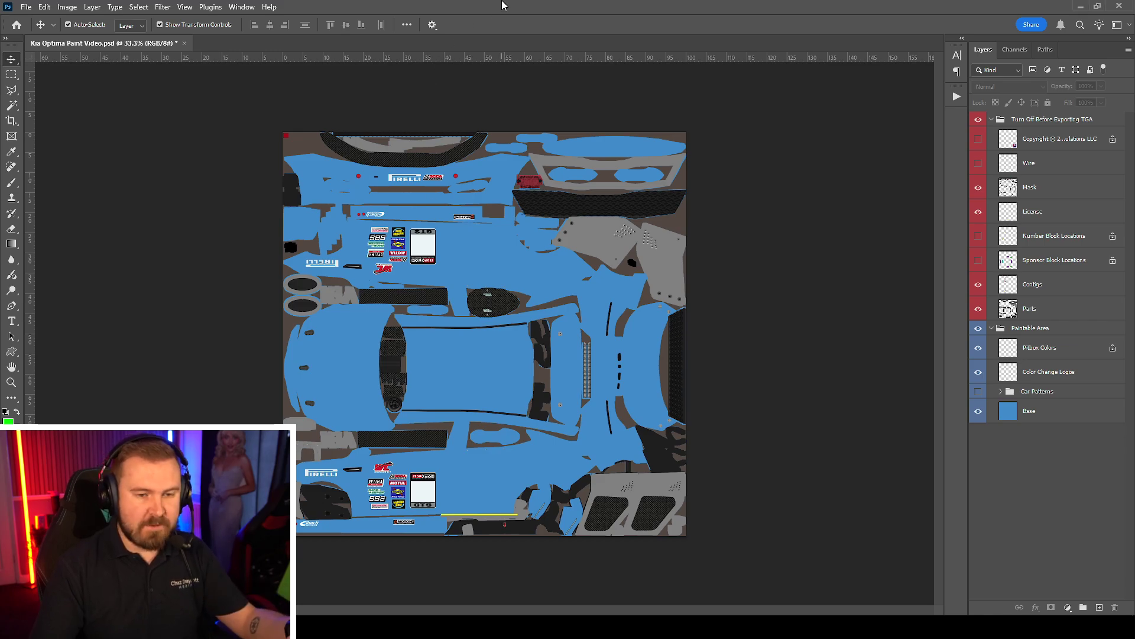
# - Look through the Parts, Base and Mask layers, then select the Base layer for painting
pyautogui.click(609, 155)
pyautogui.click(414, 355)
pyautogui.click(526, 266)
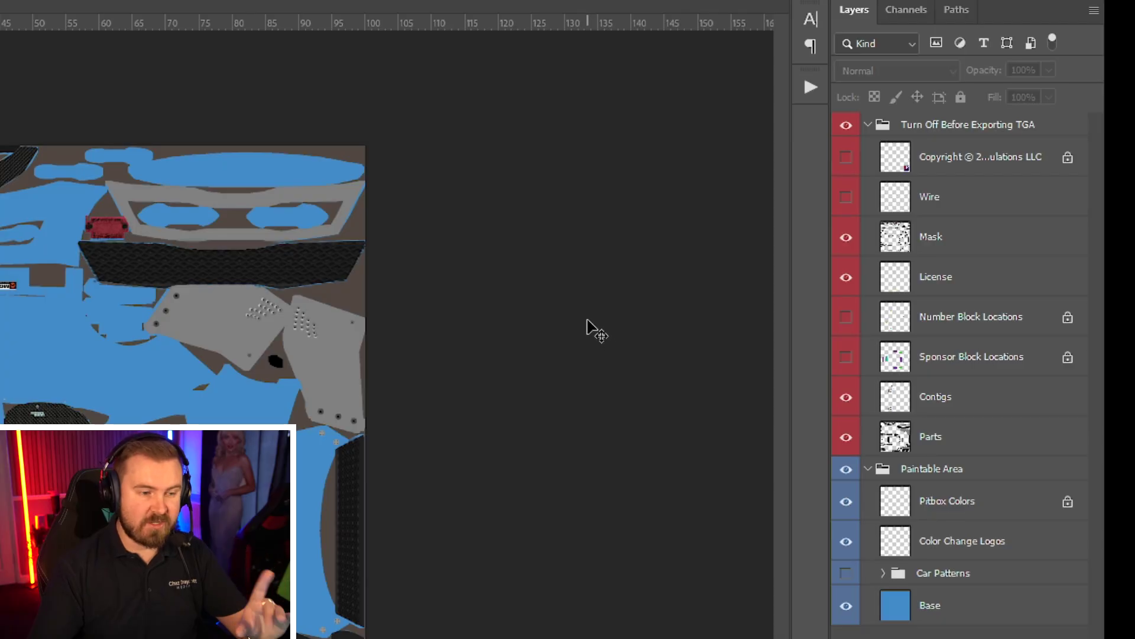
pyautogui.click(955, 612)
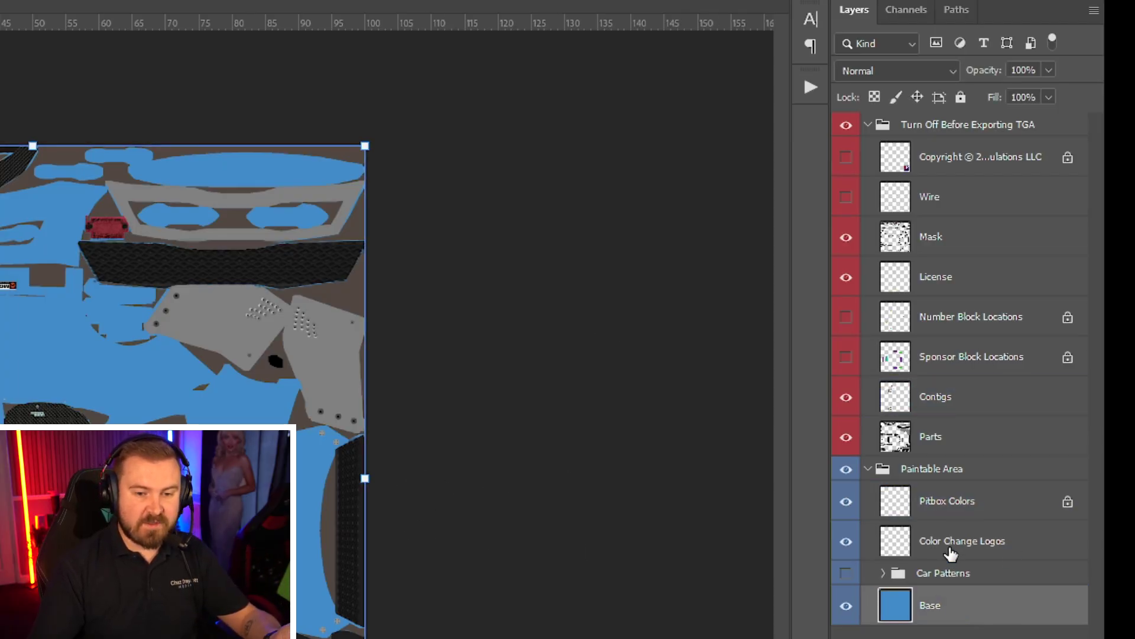
# - Briefly show the wireframe overlay, then paint broad green strokes over the blue base
pyautogui.click(846, 198)
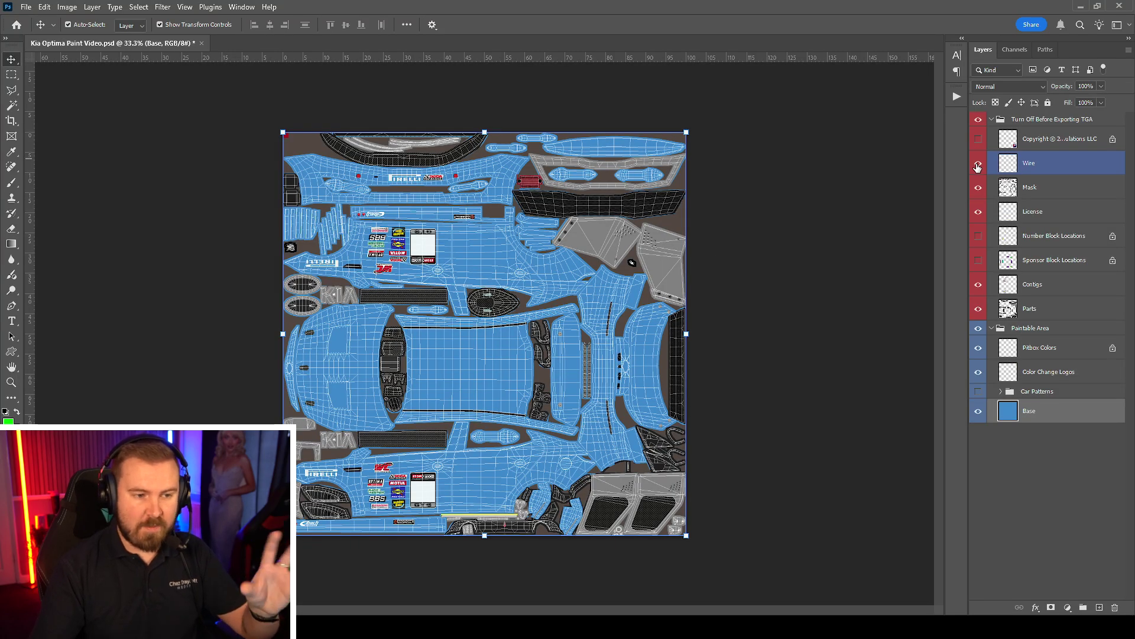
pyautogui.click(978, 166)
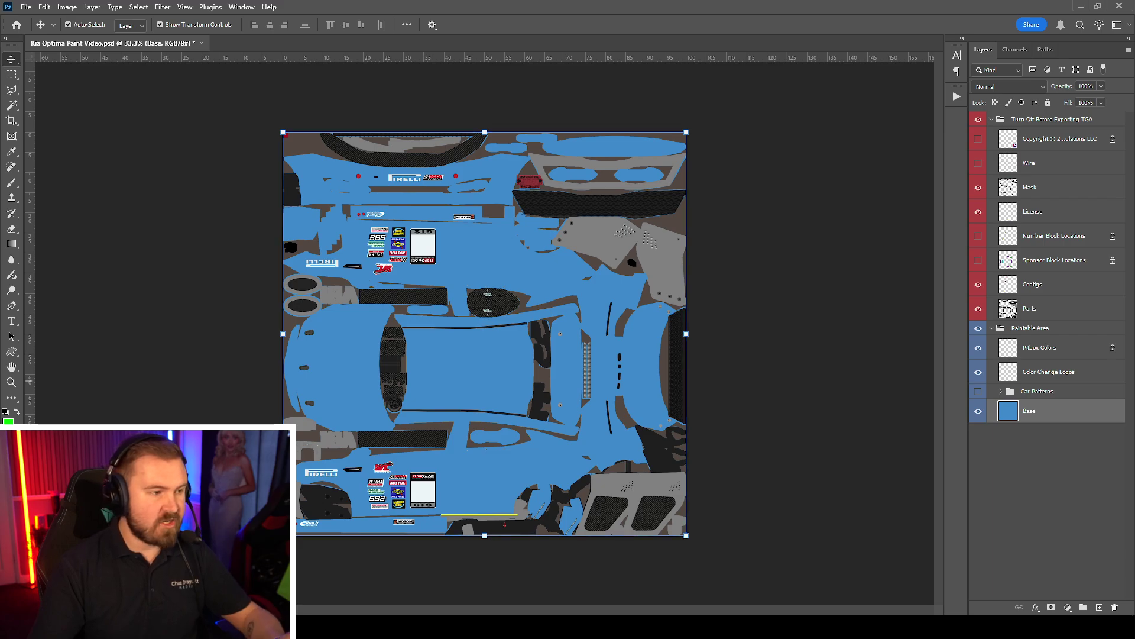
pyautogui.moveTo(448, 202)
pyautogui.mouseDown()
pyautogui.moveTo(354, 248)
pyautogui.moveTo(406, 476)
pyautogui.moveTo(599, 364)
pyautogui.mouseUp()
# - Repaint the green stripes diagonally and save a 24-bit Targa copy named car_ plus the member ID
pyautogui.hotkey('ctrl', 'z')
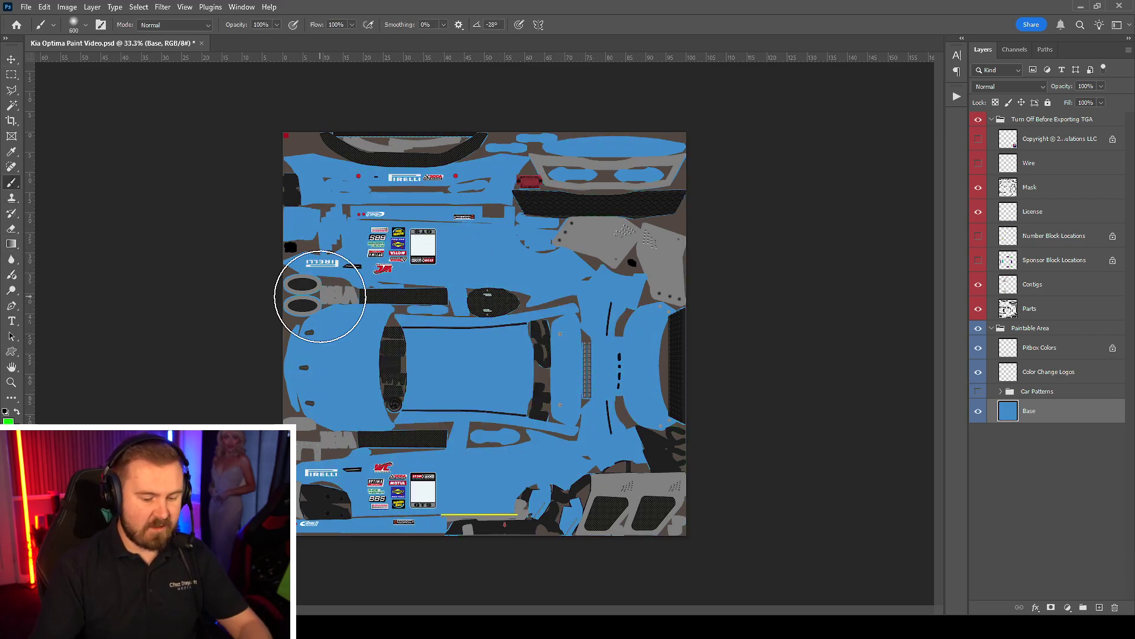
pyautogui.moveTo(329, 188)
pyautogui.mouseDown()
pyautogui.moveTo(396, 410)
pyautogui.moveTo(472, 585)
pyautogui.moveTo(702, 485)
pyautogui.mouseUp()
pyautogui.hotkey('ctrl', 'alt', 's')
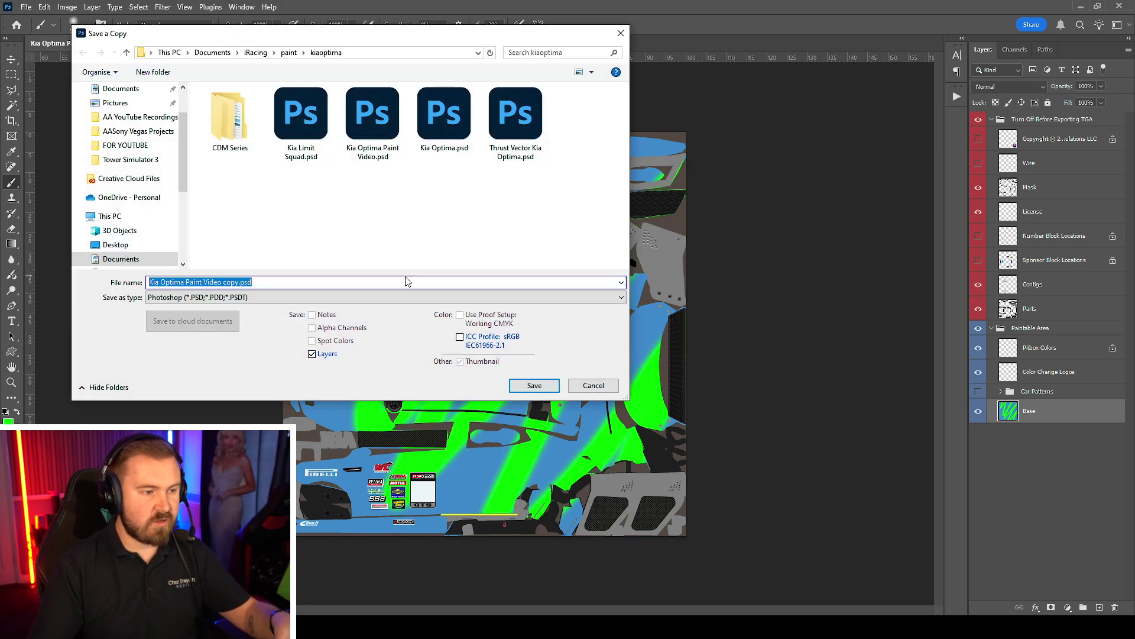
pyautogui.click(414, 297)
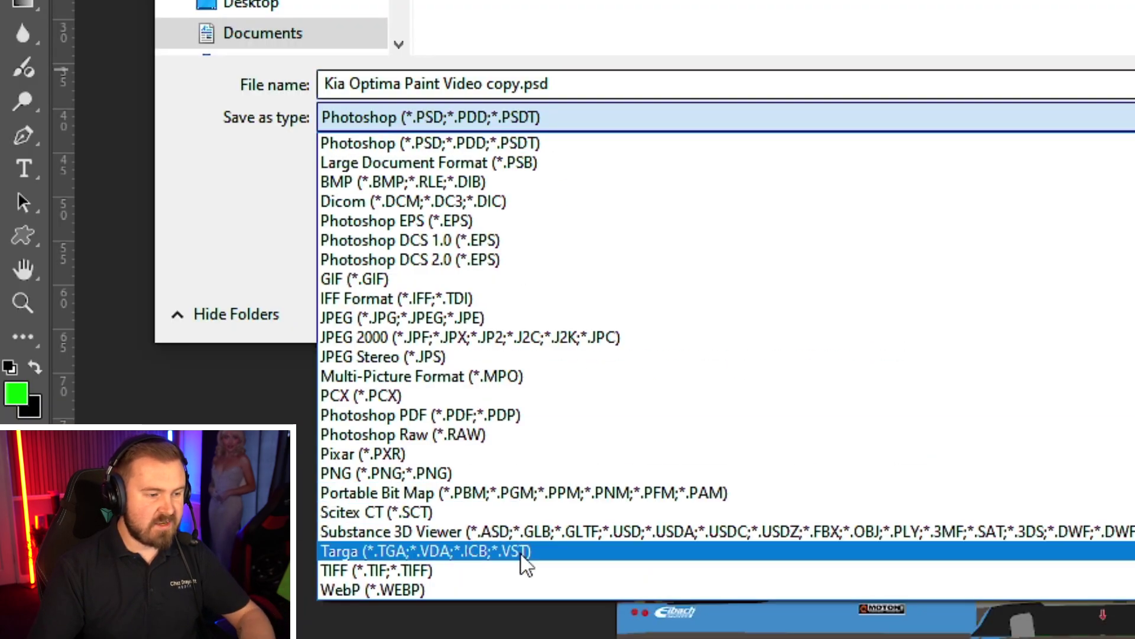
pyautogui.click(521, 553)
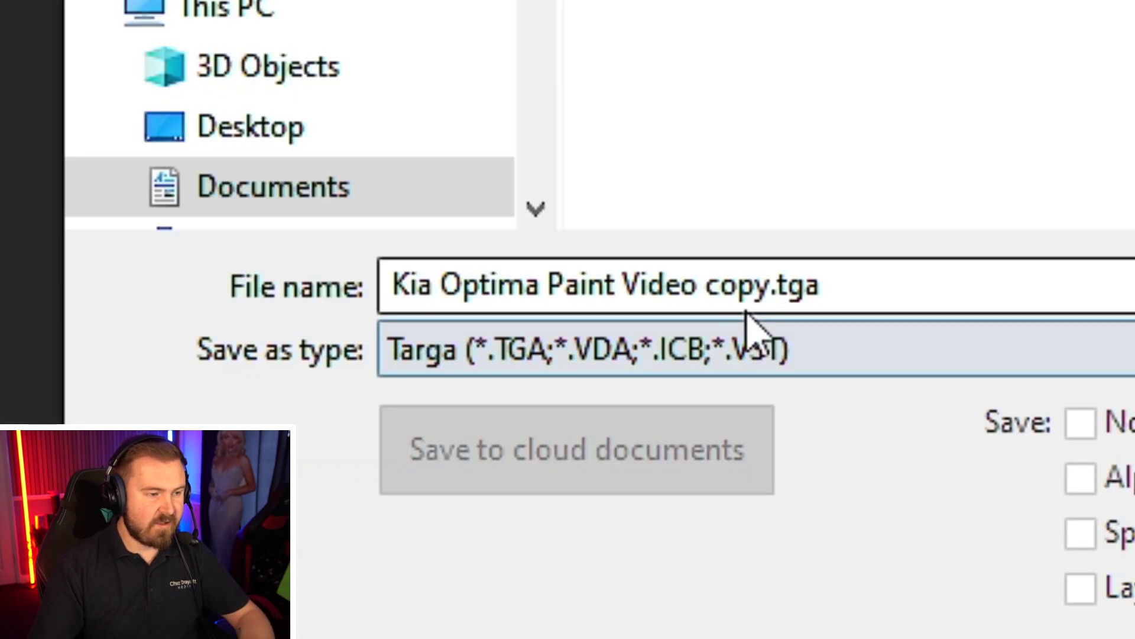
pyautogui.moveTo(523, 82); pyautogui.dragTo(296, 83)
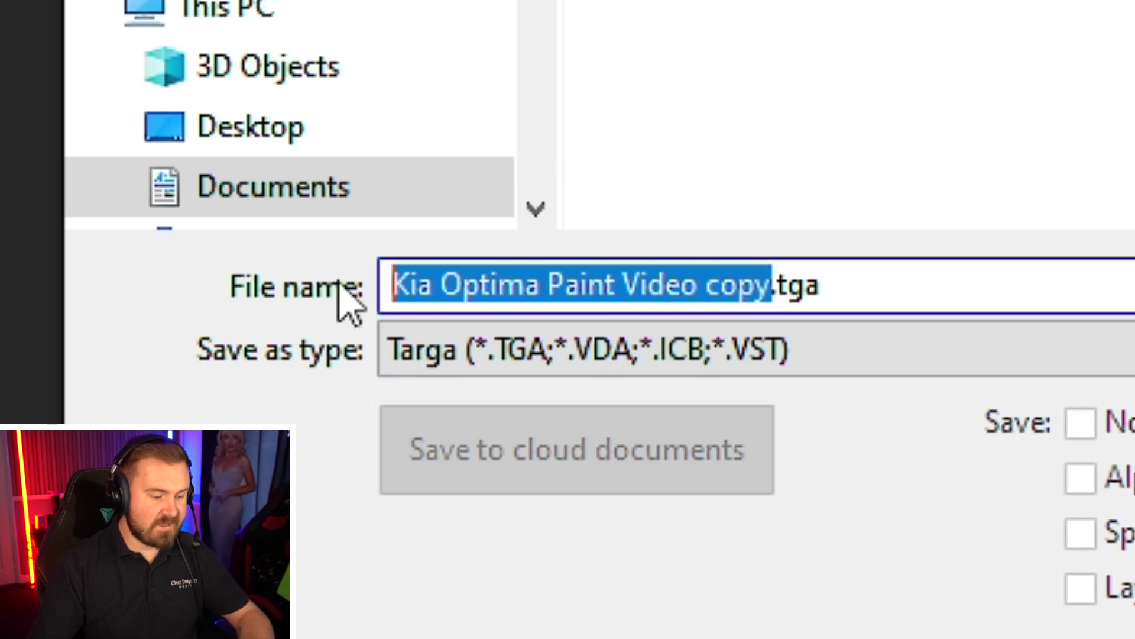
pyautogui.write('car_172698')
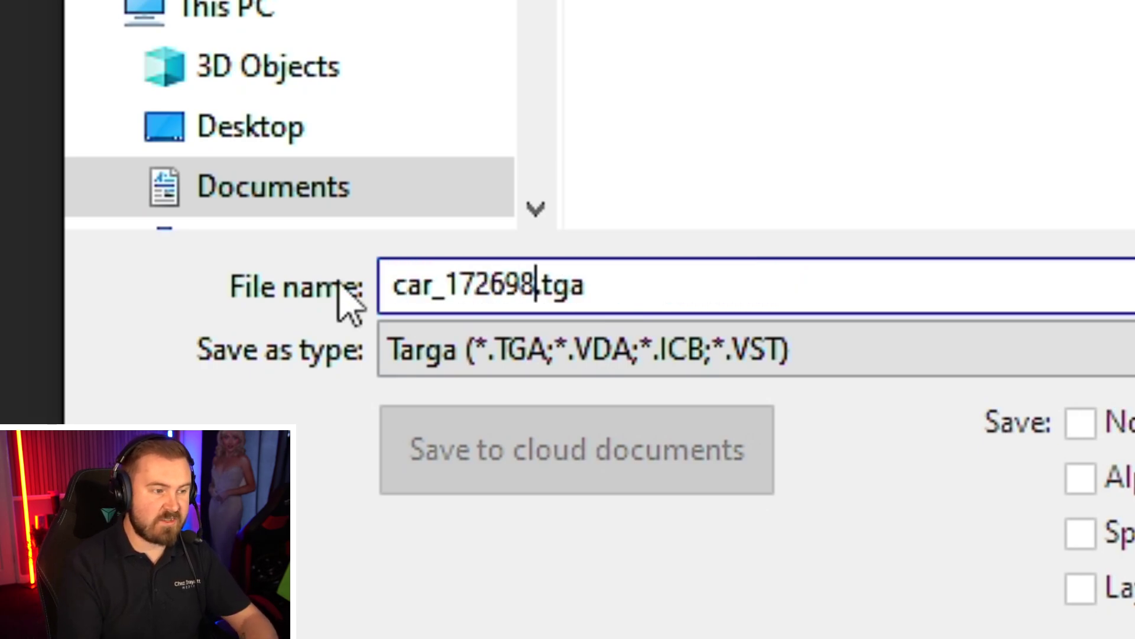
pyautogui.press('Return')
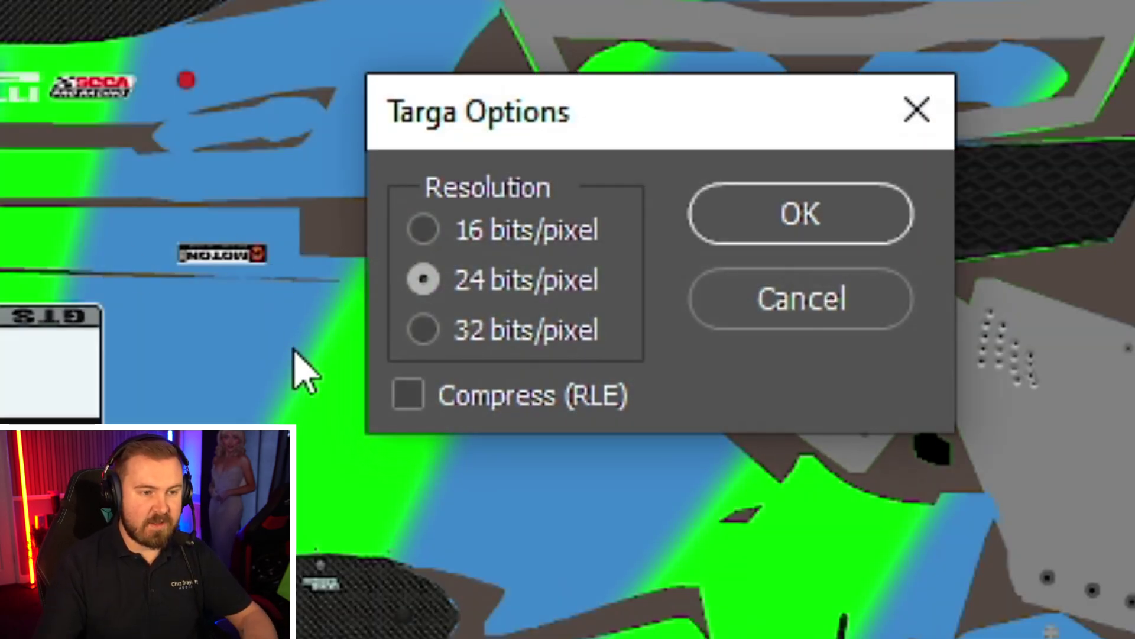
pyautogui.click(878, 214)
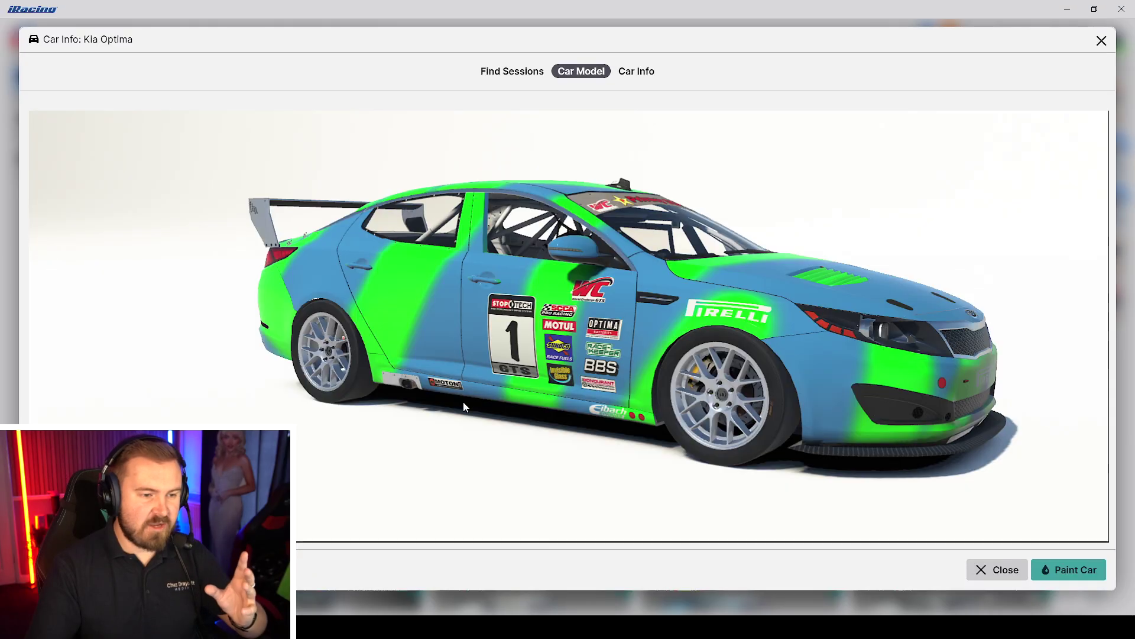
# - Rotate the green-striped Kia Optima from one side, past the front, to the other side
pyautogui.moveTo(502, 347); pyautogui.dragTo(565, 325)
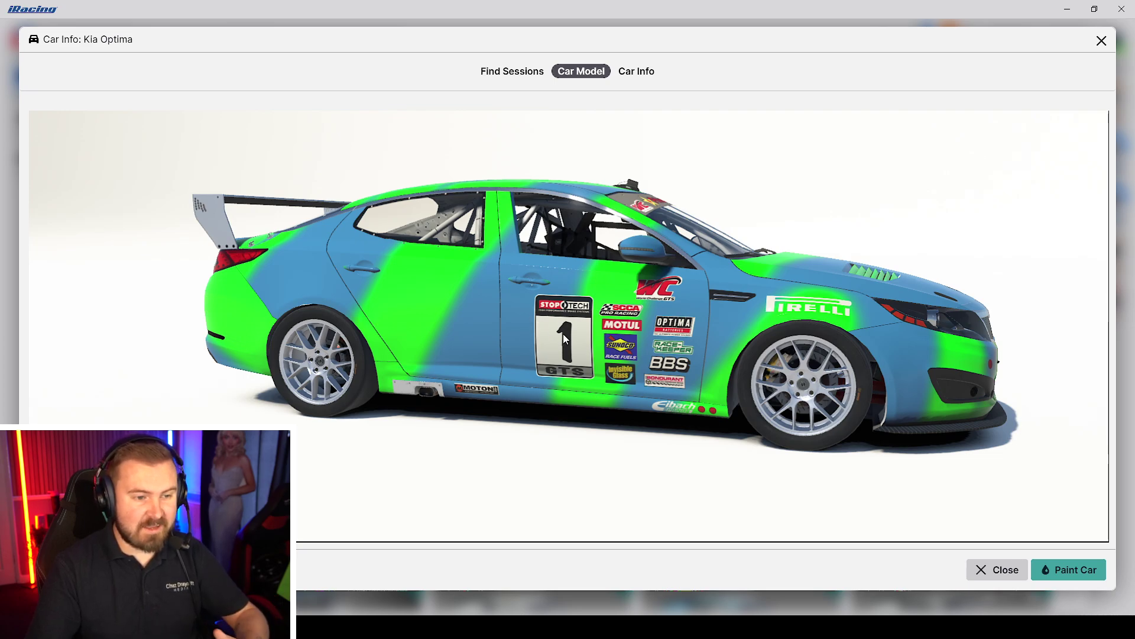
pyautogui.moveTo(563, 334); pyautogui.dragTo(633, 342)
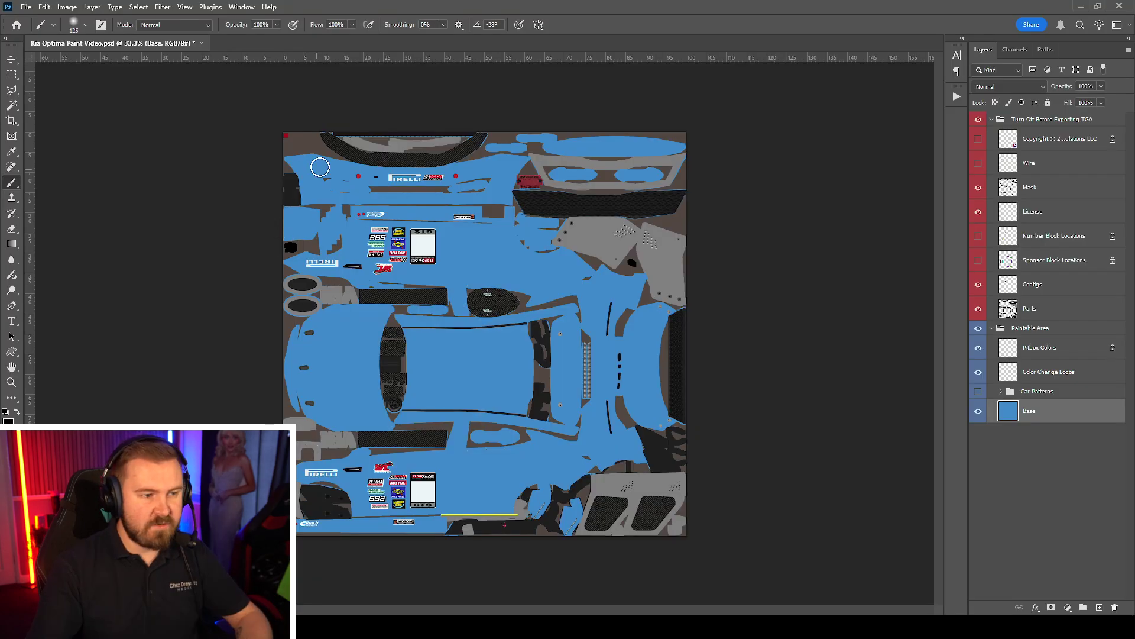
# - Paint black diagonal stripes and begin saving a Targa copy named car_num_
pyautogui.moveTo(325, 284)
pyautogui.mouseDown()
pyautogui.moveTo(621, 121)
pyautogui.moveTo(659, 585)
pyautogui.mouseUp()
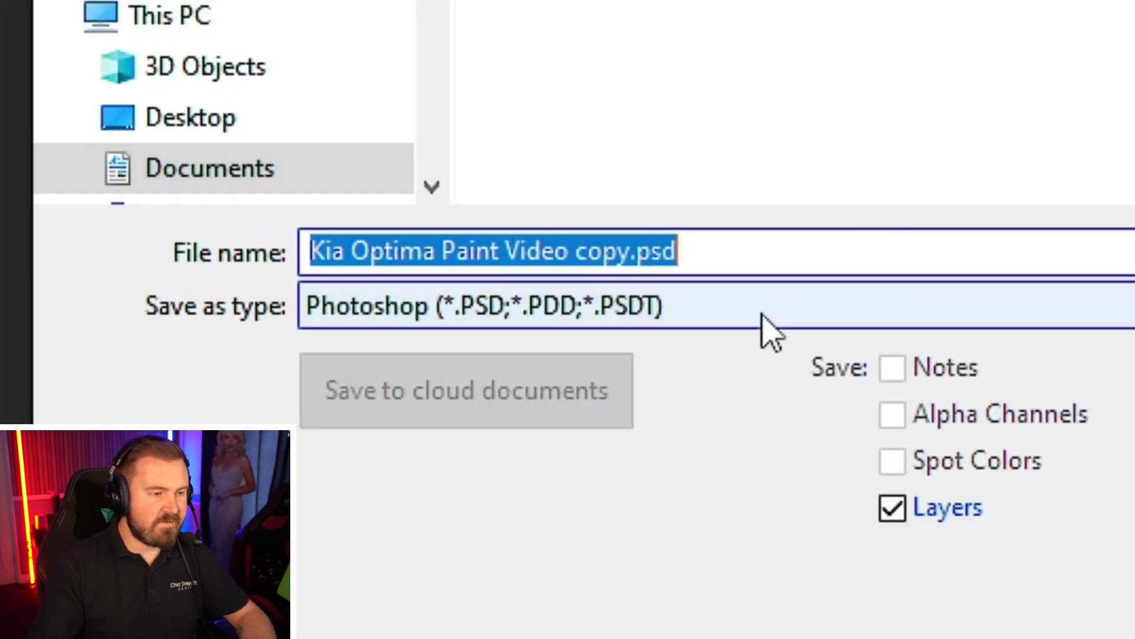
pyautogui.click(761, 324)
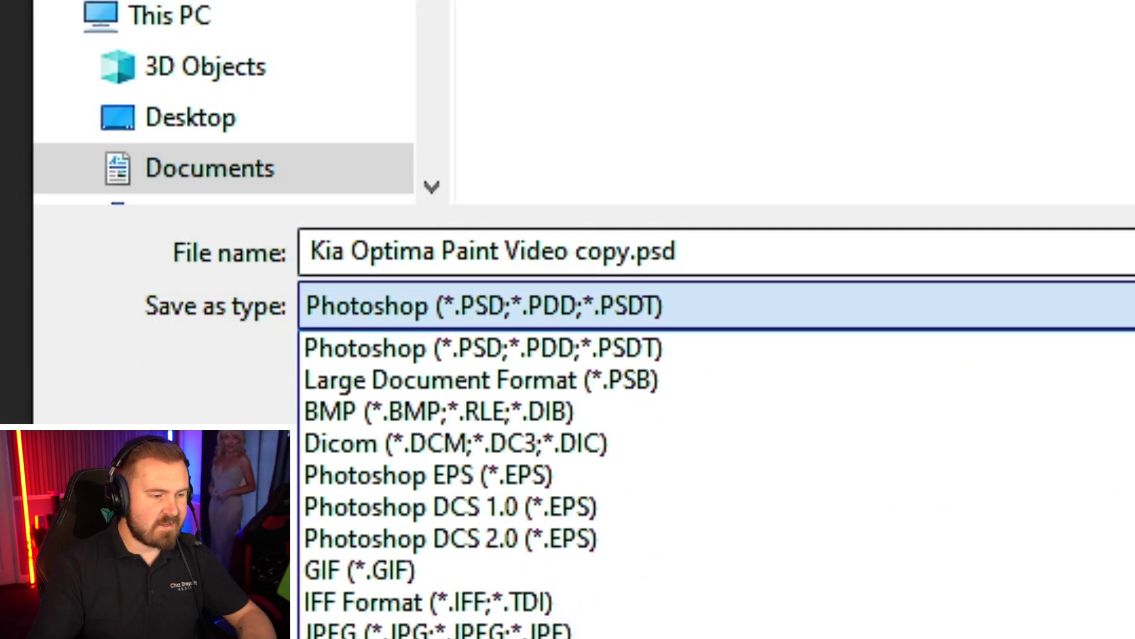
pyautogui.click(651, 521)
pyautogui.click(615, 249)
pyautogui.moveTo(616, 248); pyautogui.dragTo(74, 240)
pyautogui.write('ca')
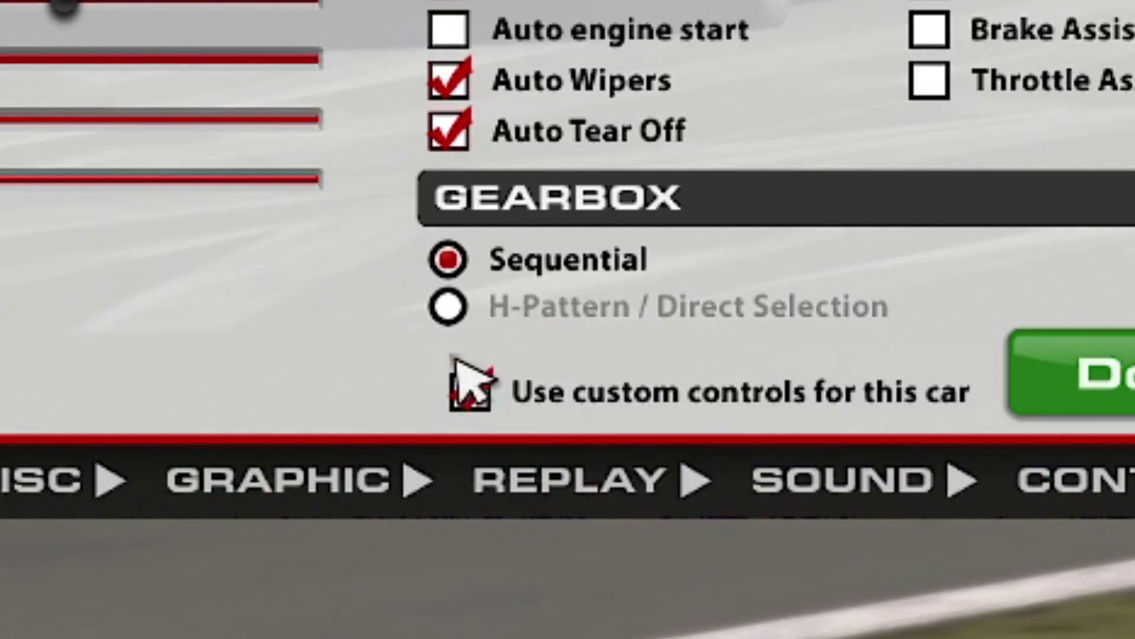
# - Tick Hide car numbers in iRacing's graphics options and accept the 32-bit Targa export
pyautogui.click(307, 476)
pyautogui.click(757, 199)
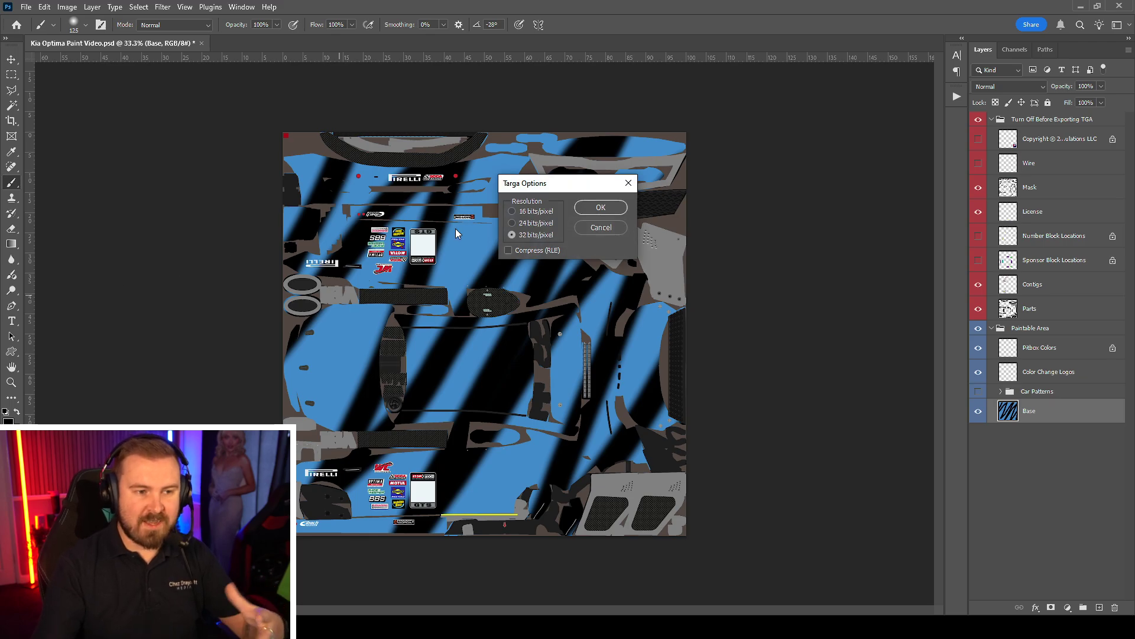
pyautogui.click(608, 211)
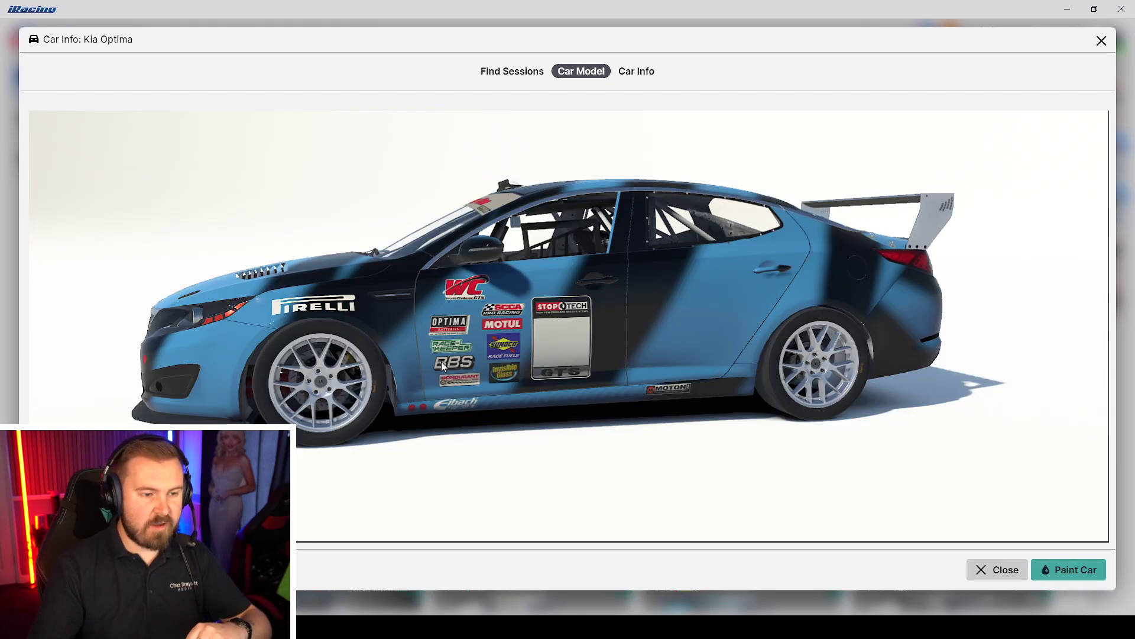
# - View the black-striped car's other side, then undo the black stripes in Photoshop
pyautogui.moveTo(442, 361); pyautogui.dragTo(584, 319)
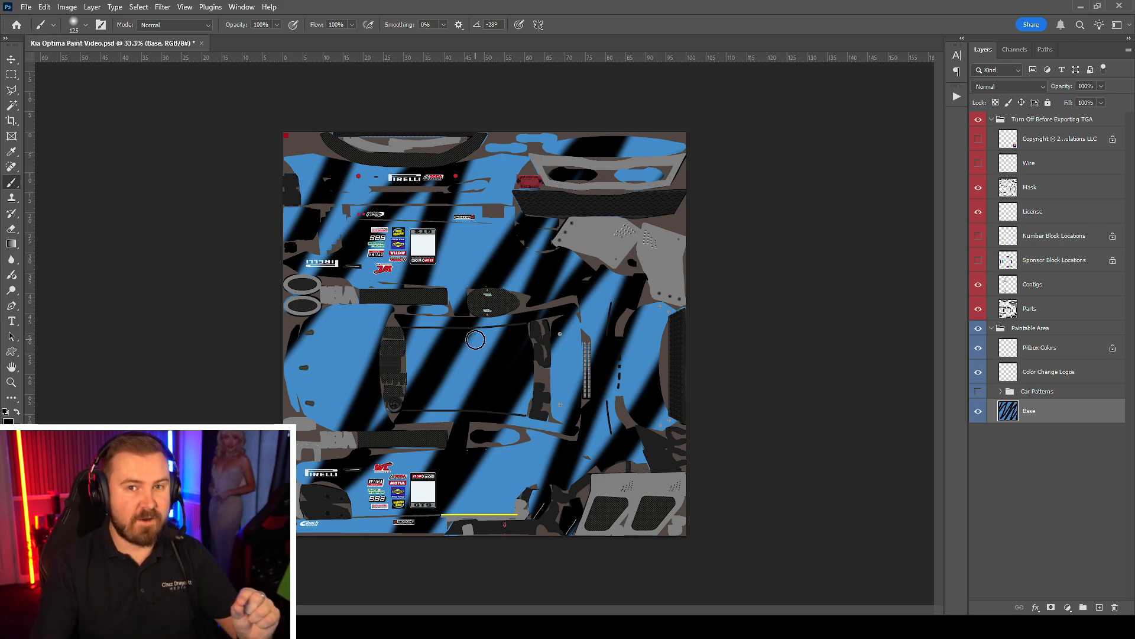
pyautogui.hotkey('ctrl', 'z')
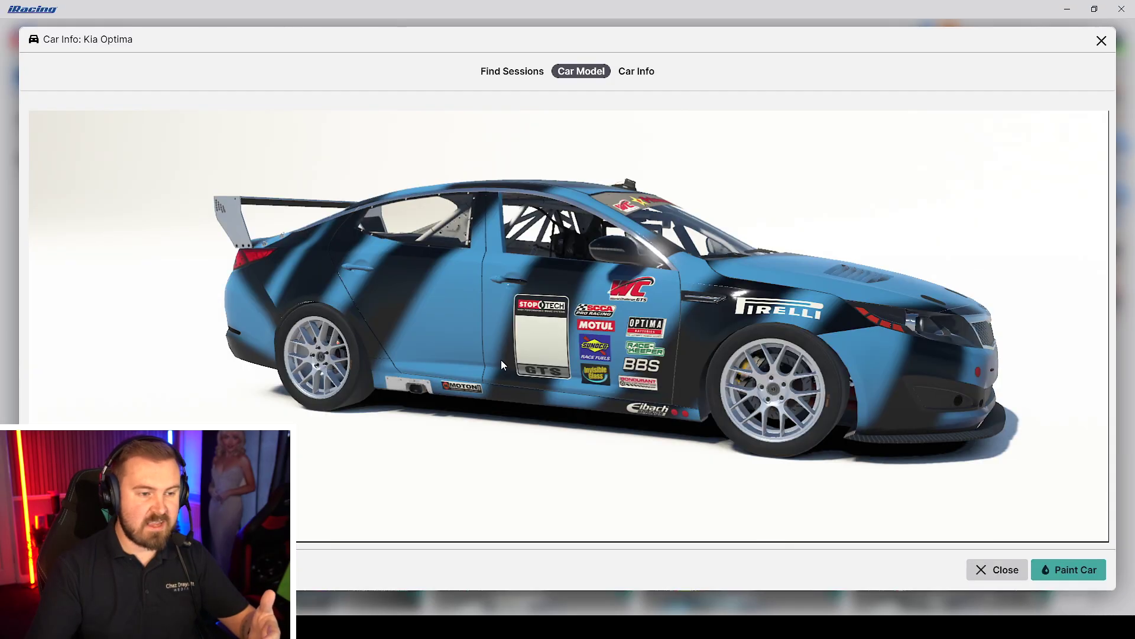
# - Tilt the Kia Optima model to look down on its roof
pyautogui.moveTo(525, 374)
pyautogui.mouseDown()
pyautogui.moveTo(516, 404)
pyautogui.moveTo(487, 360)
pyautogui.moveTo(512, 358)
pyautogui.mouseUp()
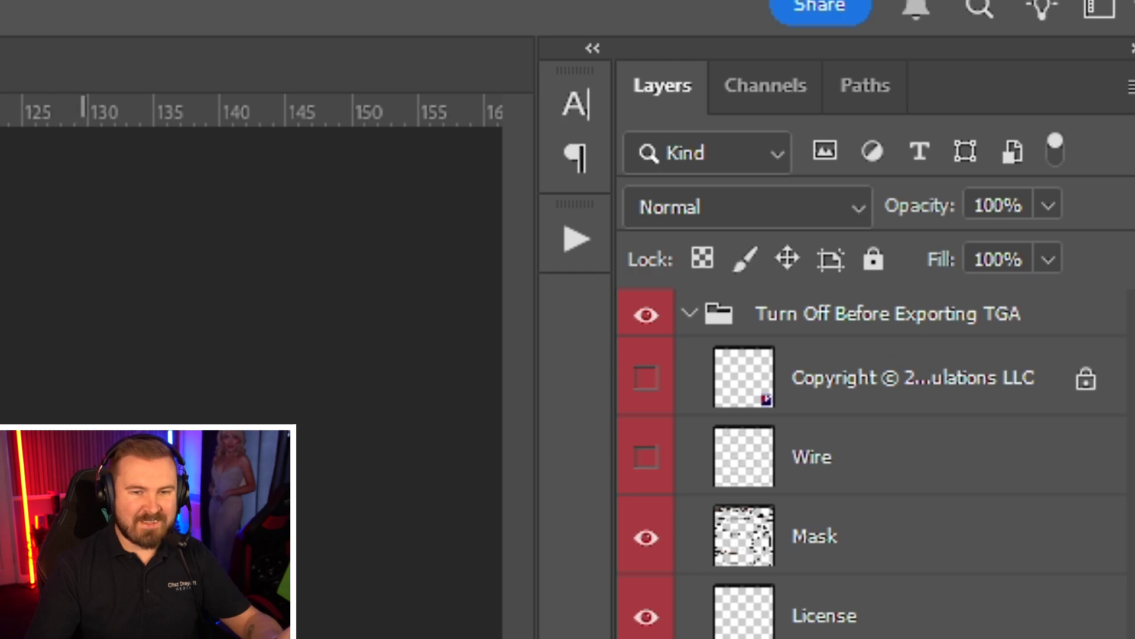
# - Add a new group above the Turn Off Before Exporting TGA group and name it Spec Map
pyautogui.click(871, 314)
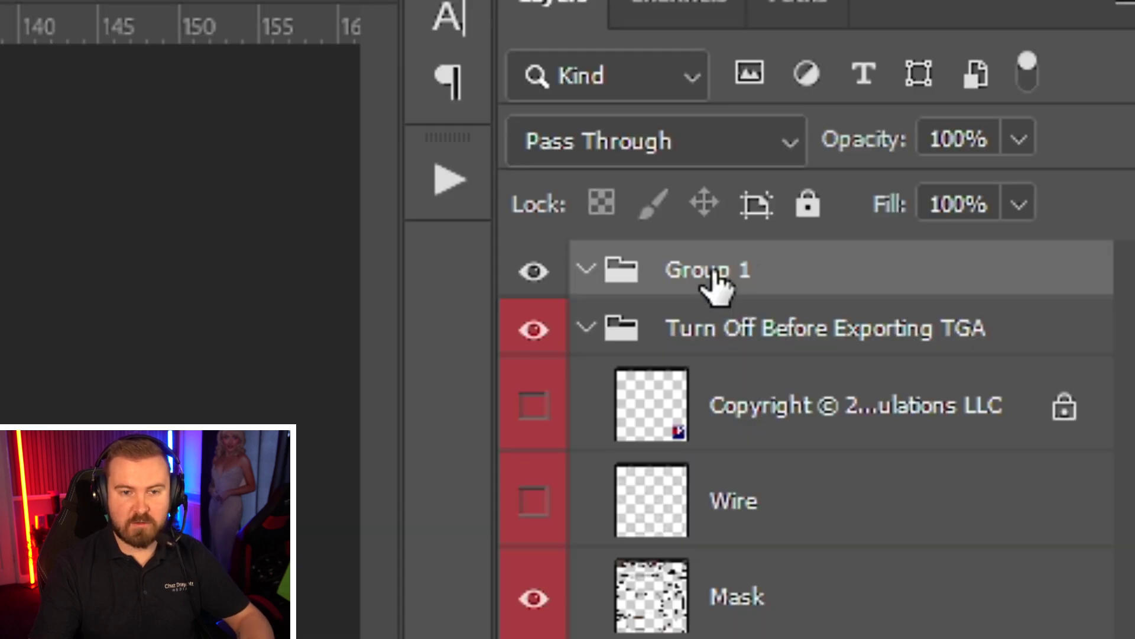
pyautogui.doubleClick(717, 270)
pyautogui.write('Spec Map')
pyautogui.press('Return')
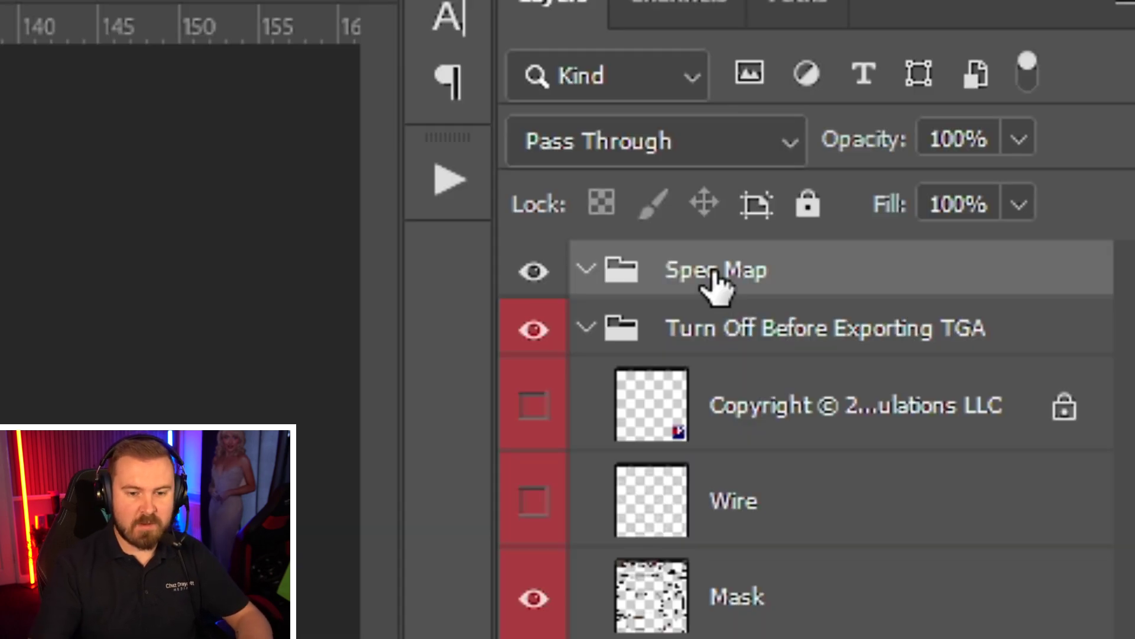
# - Duplicate the Base layer into the Spec Map group and rename the copy SPEC BASE
pyautogui.click(813, 375)
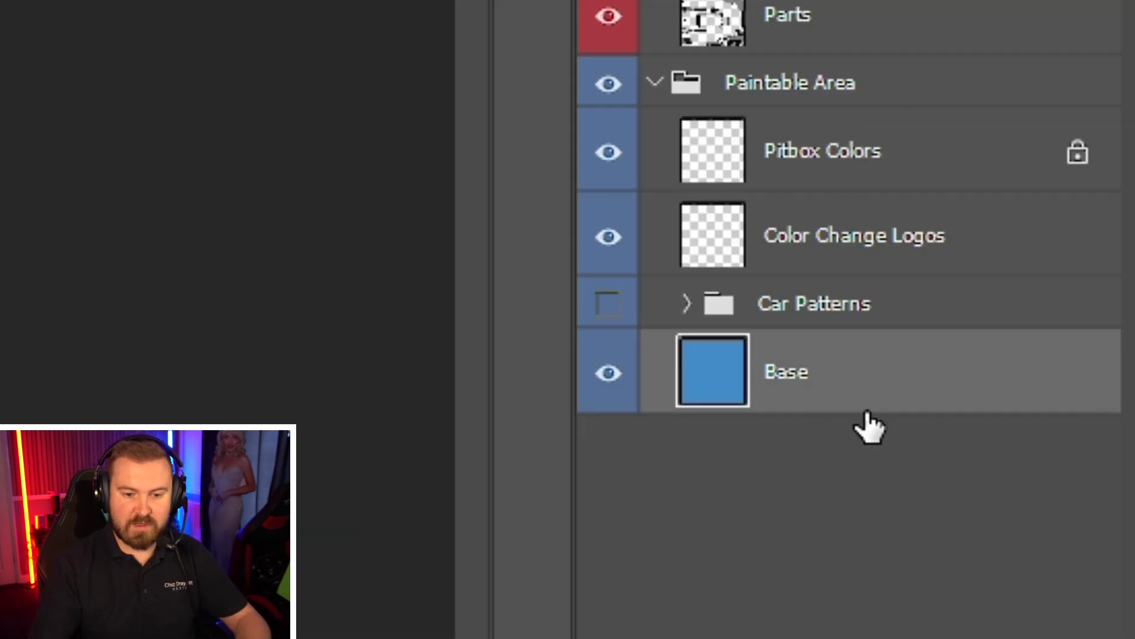
pyautogui.hotkey('ctrl', 'j')
pyautogui.moveTo(863, 400); pyautogui.dragTo(806, 360)
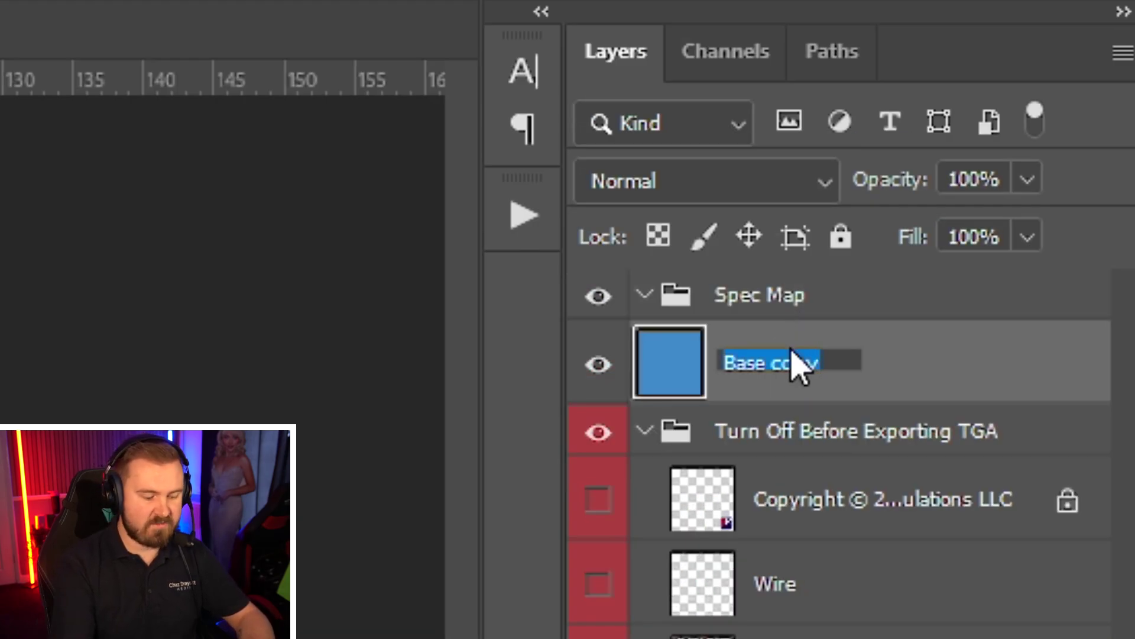
pyautogui.click(792, 352)
pyautogui.write('SPEC B')
pyautogui.write('ASE')
pyautogui.press('Return')
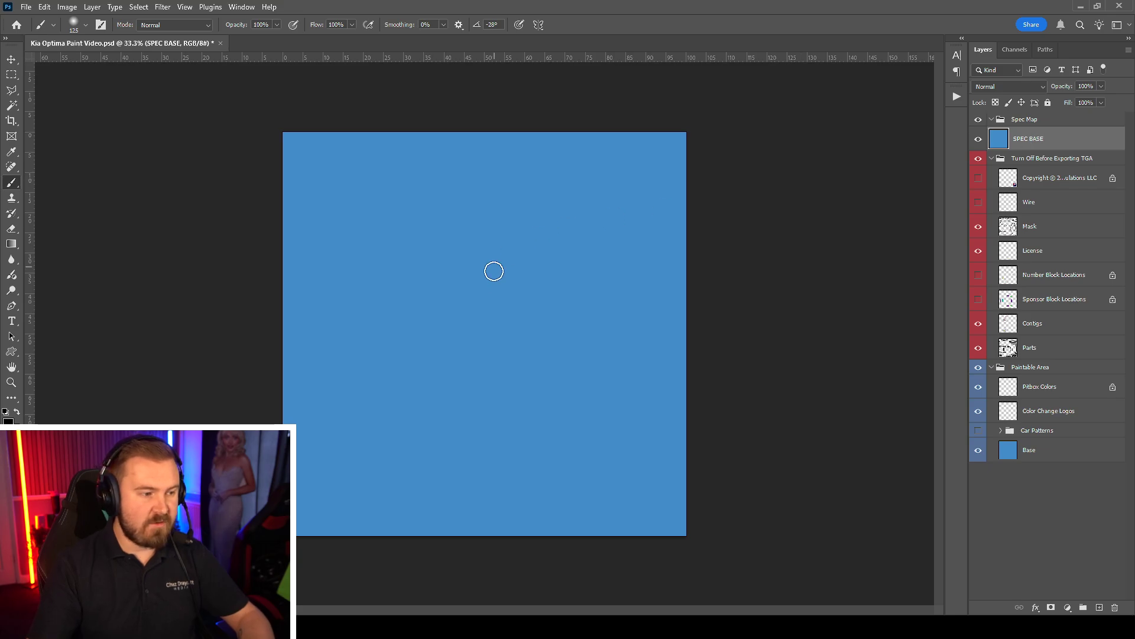
# - Paint the whole SPEC BASE layer near-black (RGB 0,0,12)
pyautogui.click(9, 420)
pyautogui.write('000000')
pyautogui.moveTo(505, 340); pyautogui.dragTo(541, 178)
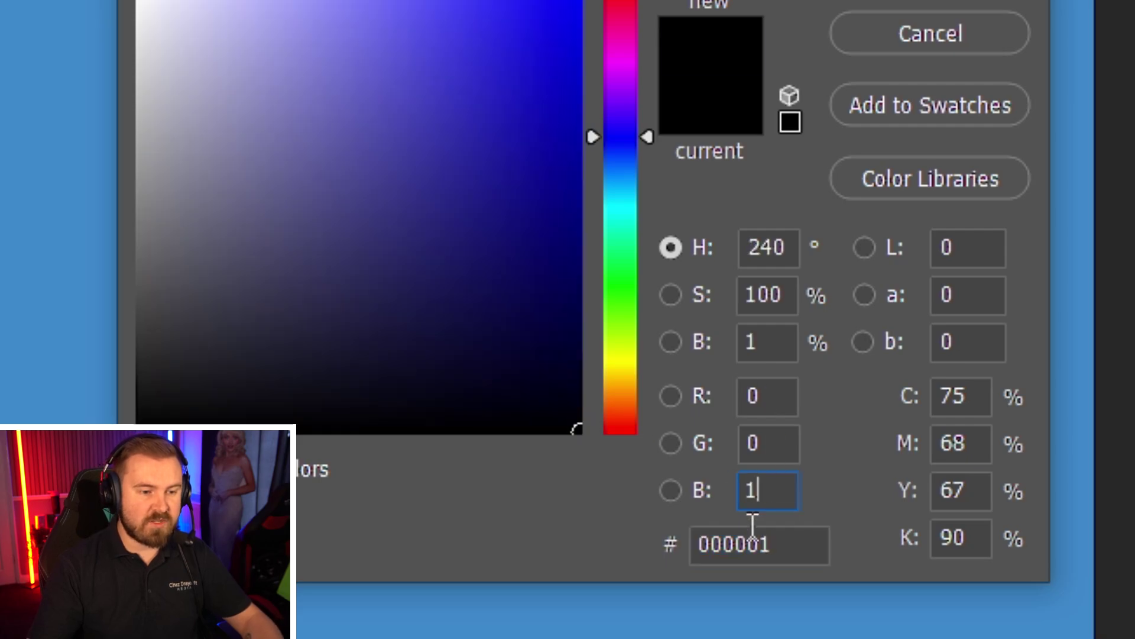
pyautogui.press('Return')
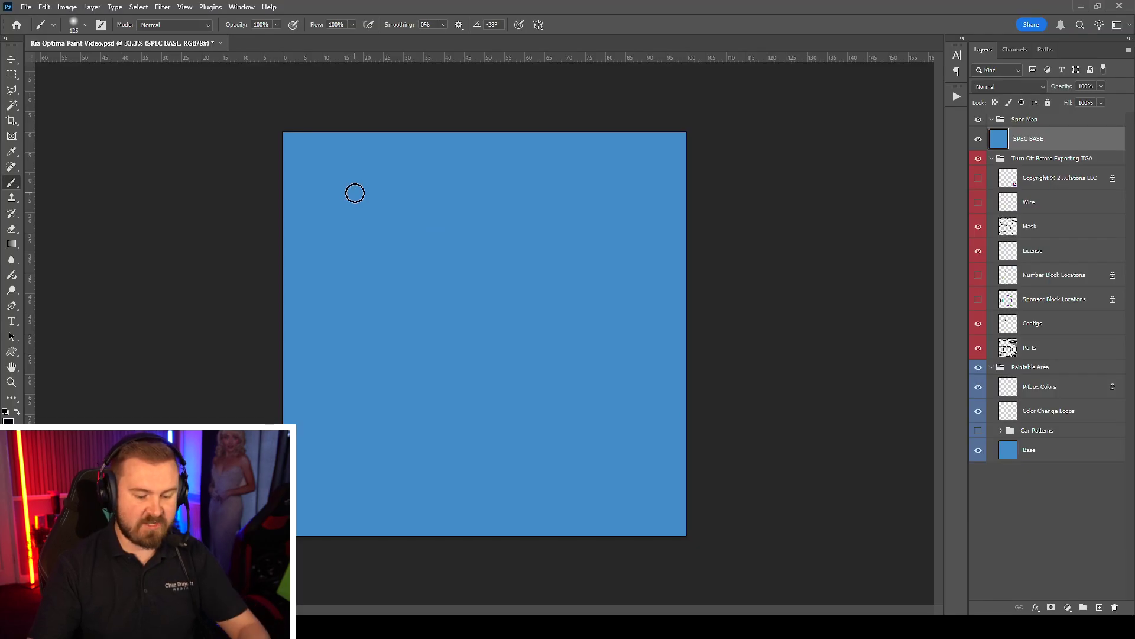
pyautogui.moveTo(242, 202)
pyautogui.mouseDown()
pyautogui.moveTo(144, 198)
pyautogui.moveTo(578, 281)
pyautogui.moveTo(857, 463)
pyautogui.moveTo(358, 416)
pyautogui.mouseUp()
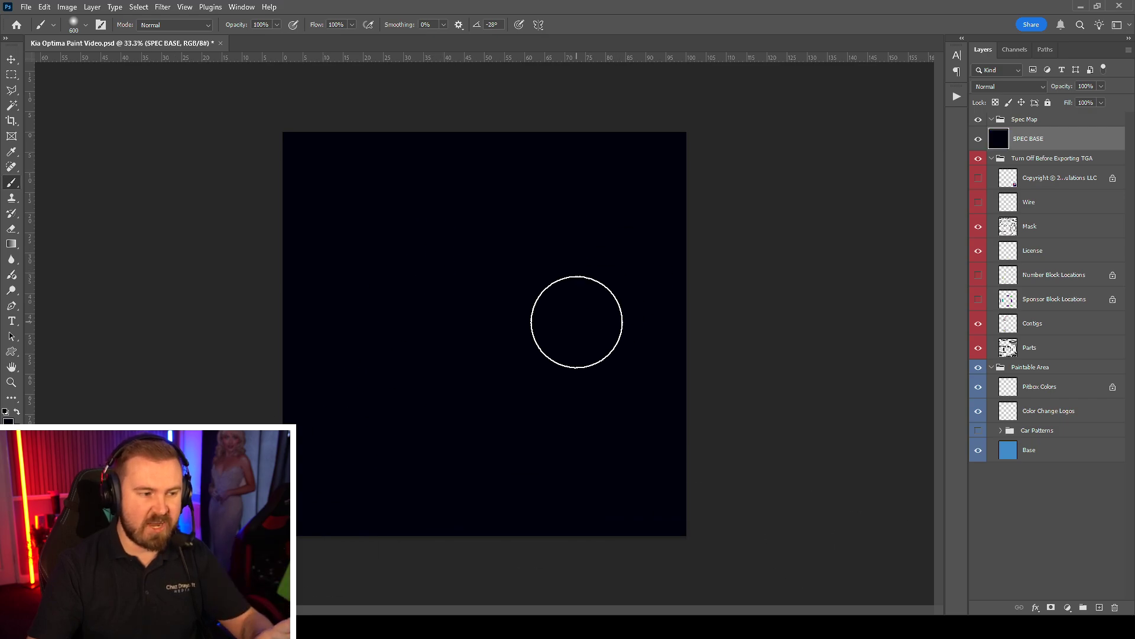
# - Paint soft dark red patches (64000c, RGB 100,0,12) near the top left of SPEC BASE
pyautogui.click(8, 419)
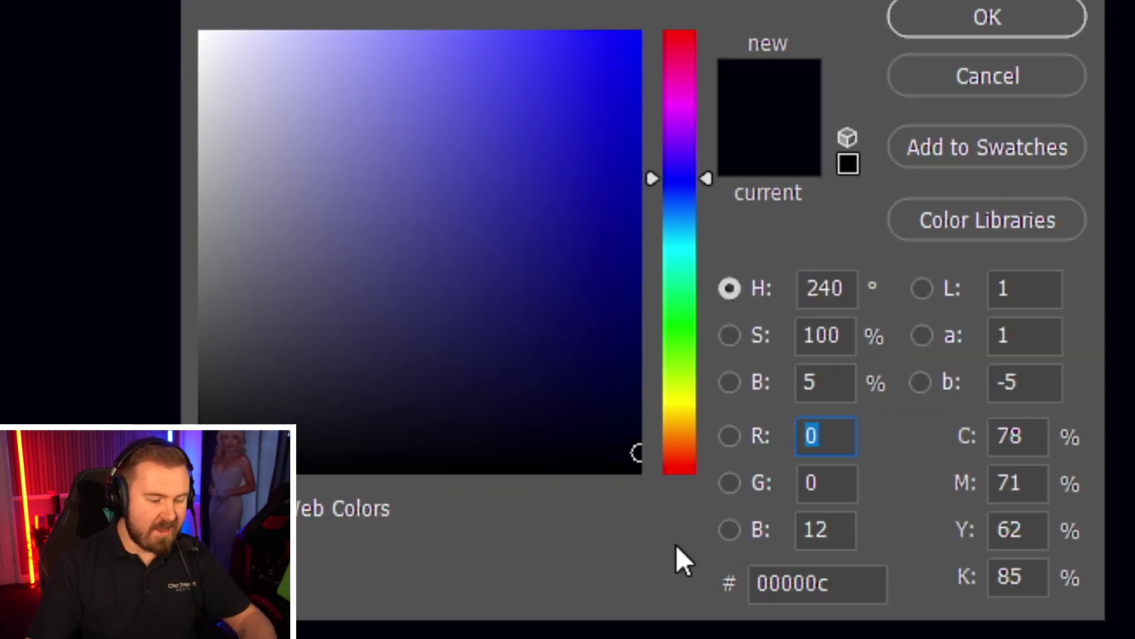
pyautogui.write('100')
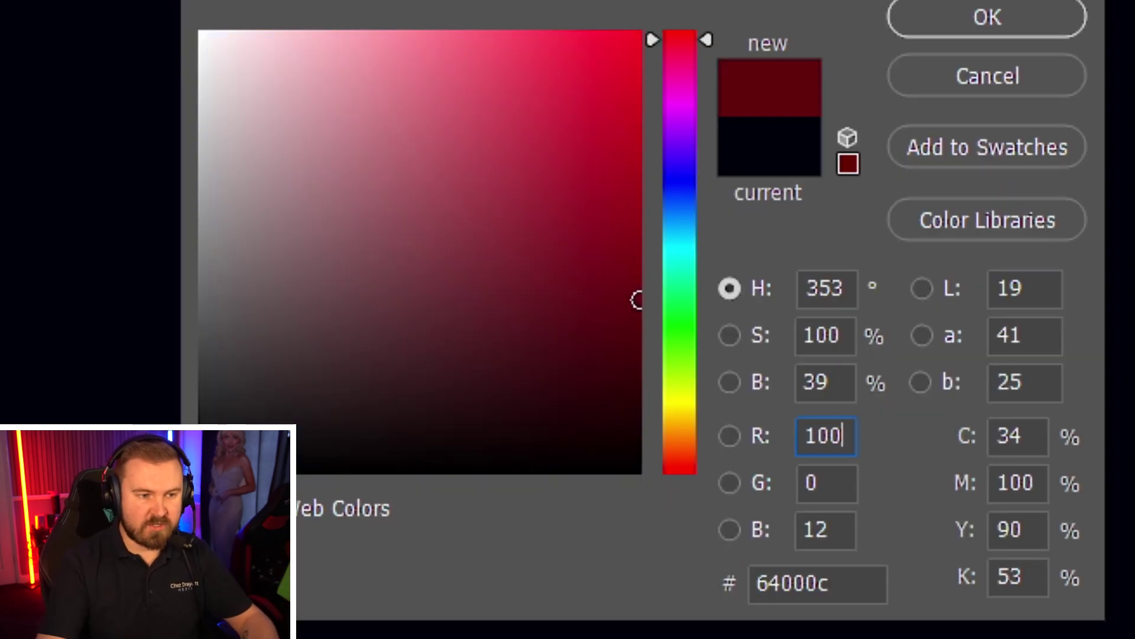
pyautogui.click(988, 16)
pyautogui.moveTo(372, 236); pyautogui.dragTo(378, 296)
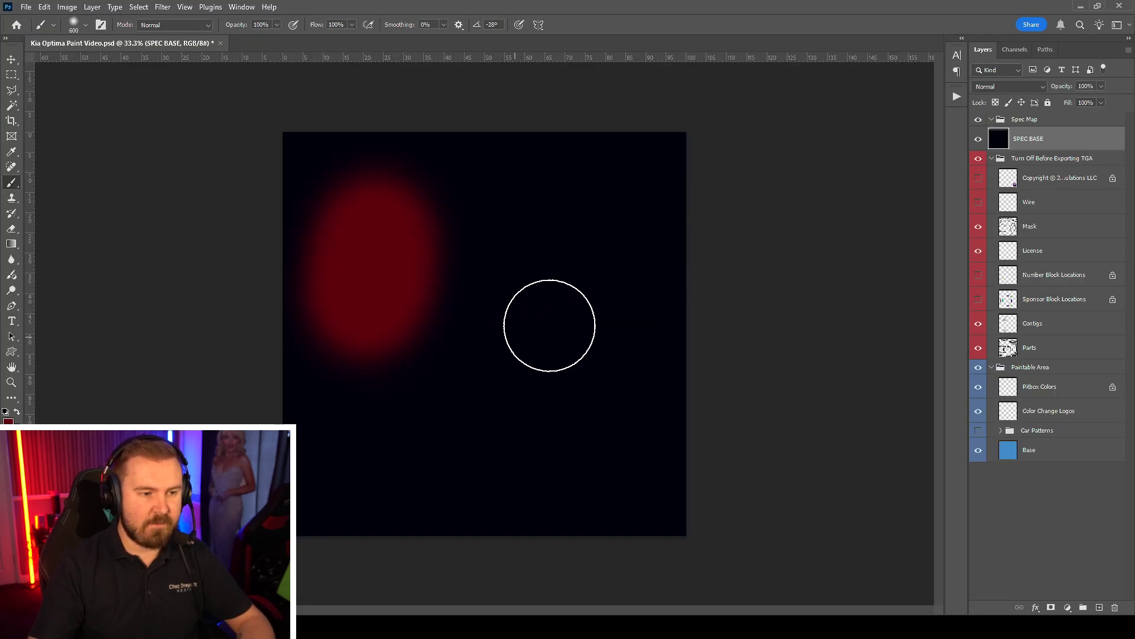
pyautogui.moveTo(577, 298); pyautogui.dragTo(514, 444)
pyautogui.click(8, 419)
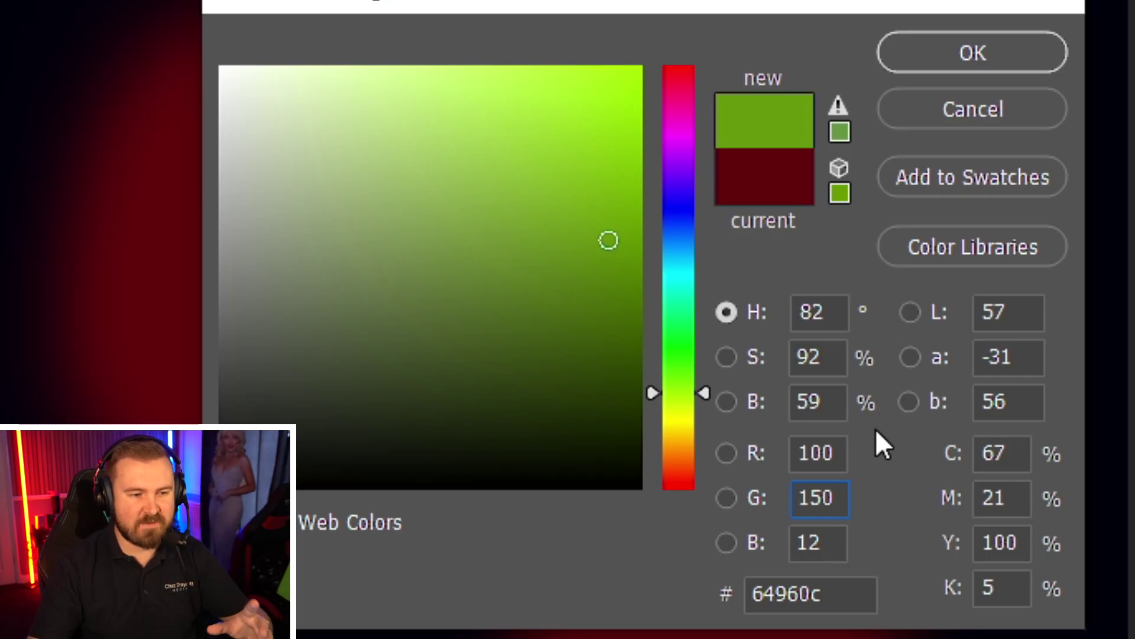
# - Set the paint colour to olive 64640c (RGB 100,100,12) and cover the entire SPEC BASE canvas
pyautogui.press('BackSpace')
pyautogui.press('BackSpace')
pyautogui.press('BackSpace')
pyautogui.write('255')
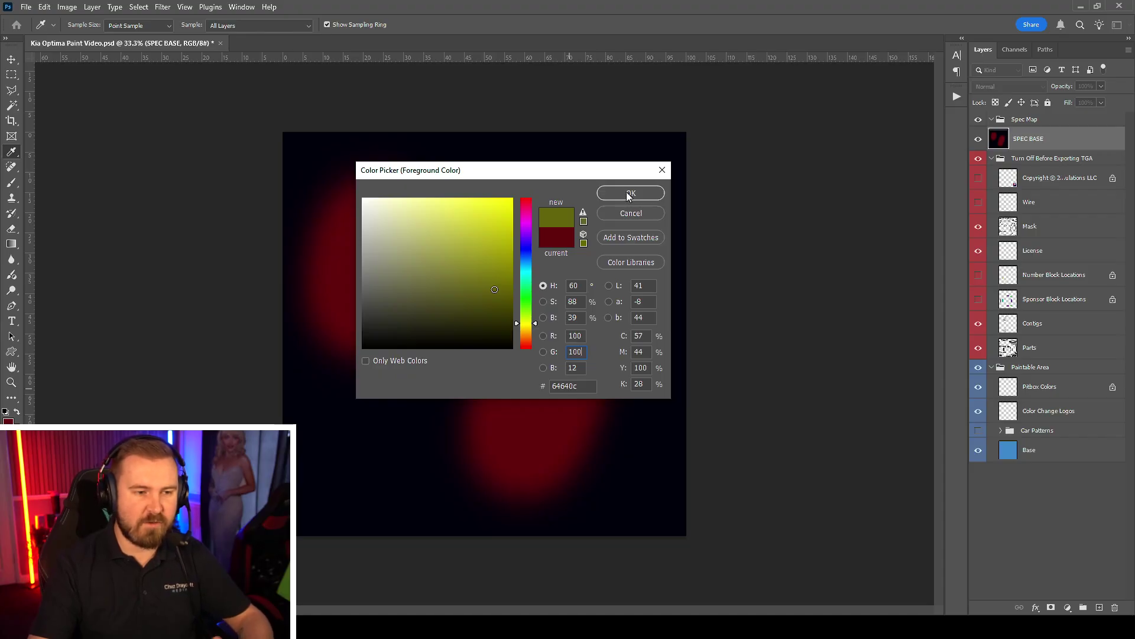
pyautogui.click(626, 192)
pyautogui.press('b')
pyautogui.moveTo(324, 198)
pyautogui.mouseDown()
pyautogui.moveTo(537, 132)
pyautogui.moveTo(142, 370)
pyautogui.moveTo(249, 521)
pyautogui.mouseUp()
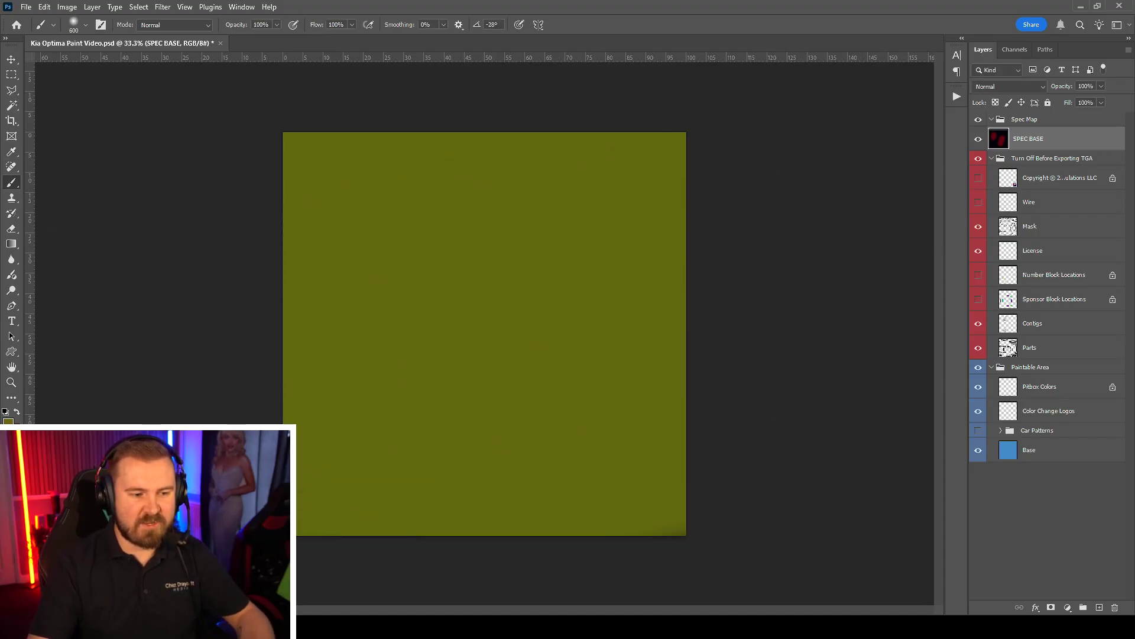
# - Save a renamed copy of the olive spec map as a 24 bits/pixel Targa
pyautogui.hotkey('ctrl', 'alt', 's')
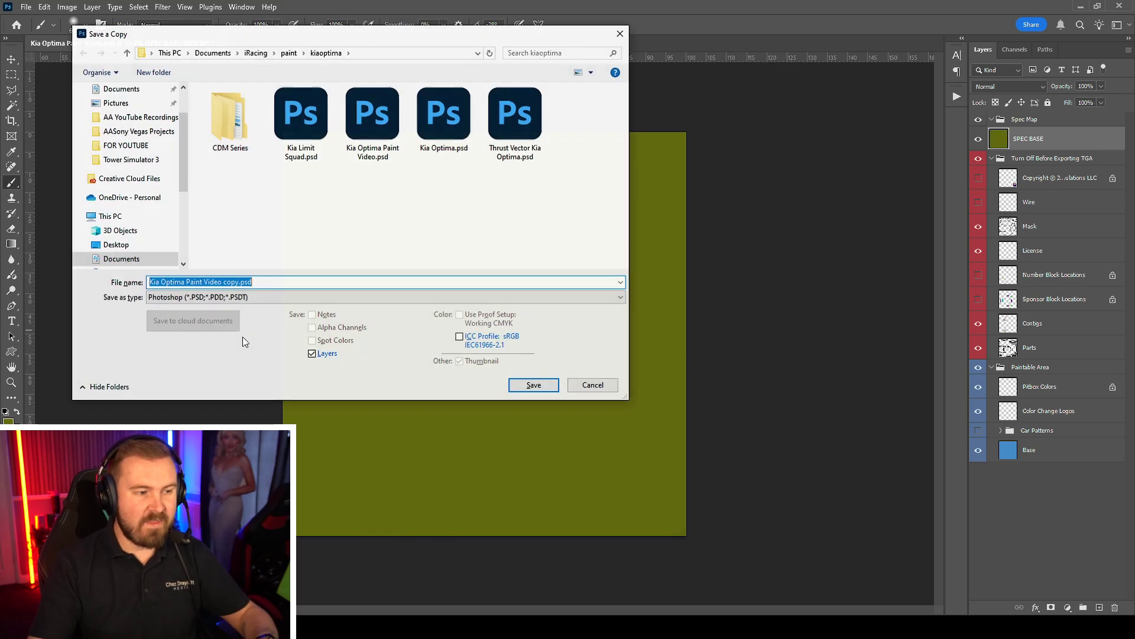
pyautogui.click(248, 297)
pyautogui.press('Return')
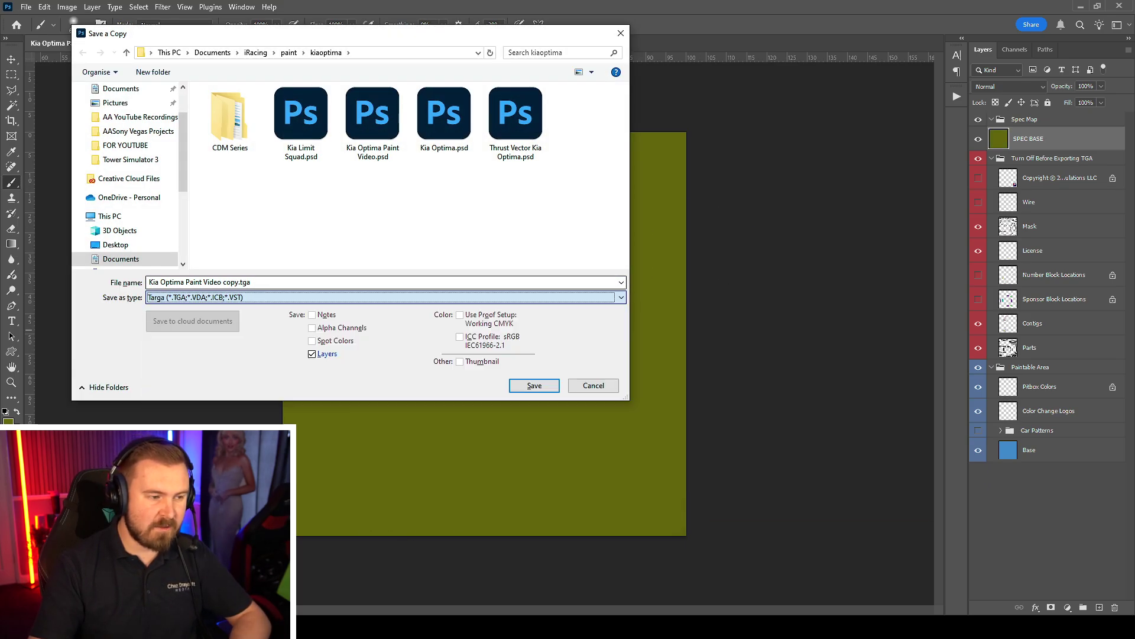
pyautogui.click(239, 282)
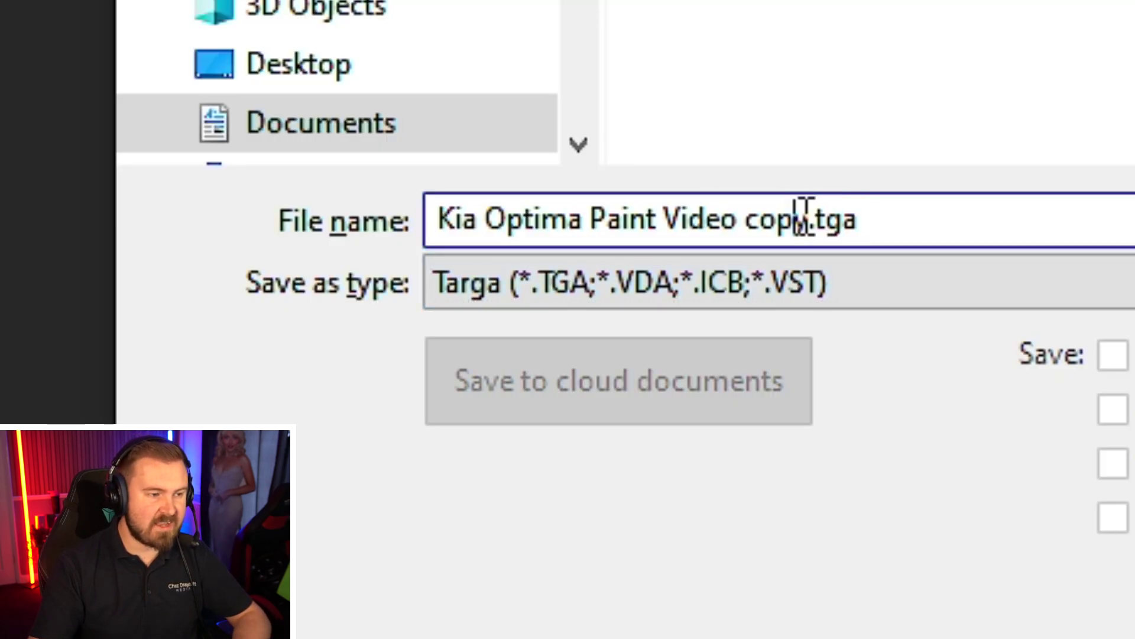
pyautogui.moveTo(804, 215); pyautogui.dragTo(381, 221)
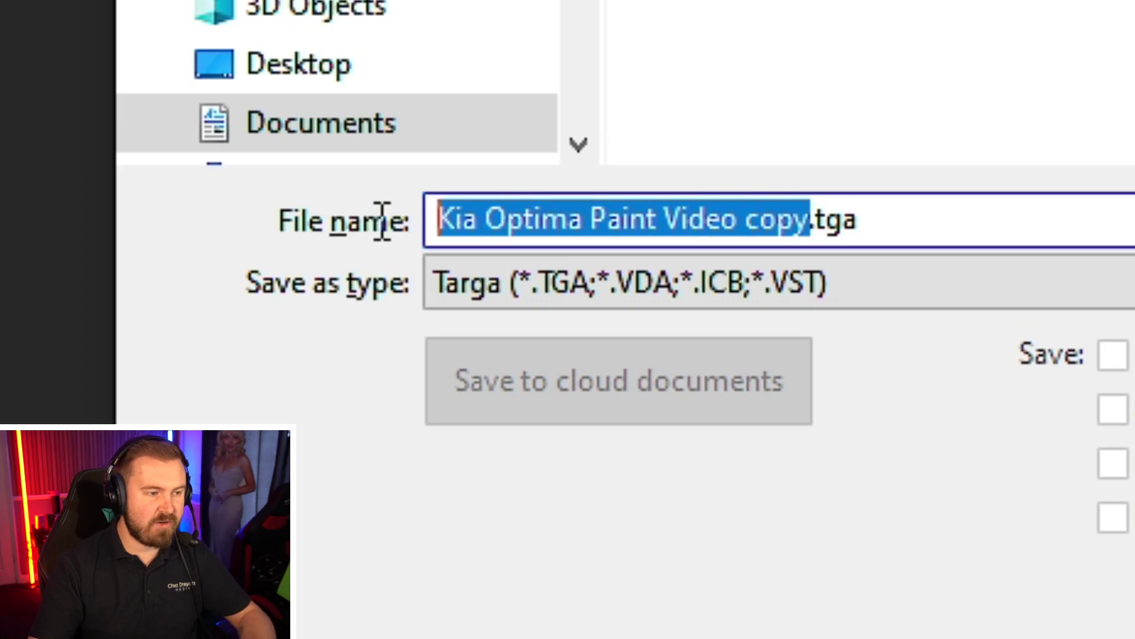
pyautogui.write('c')
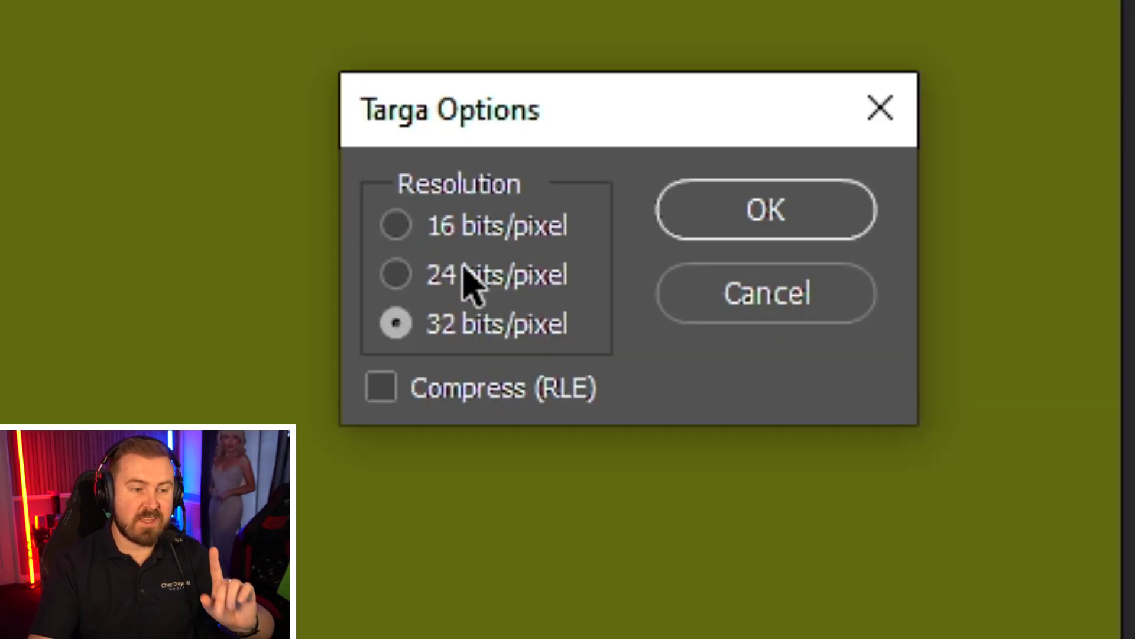
pyautogui.click(464, 267)
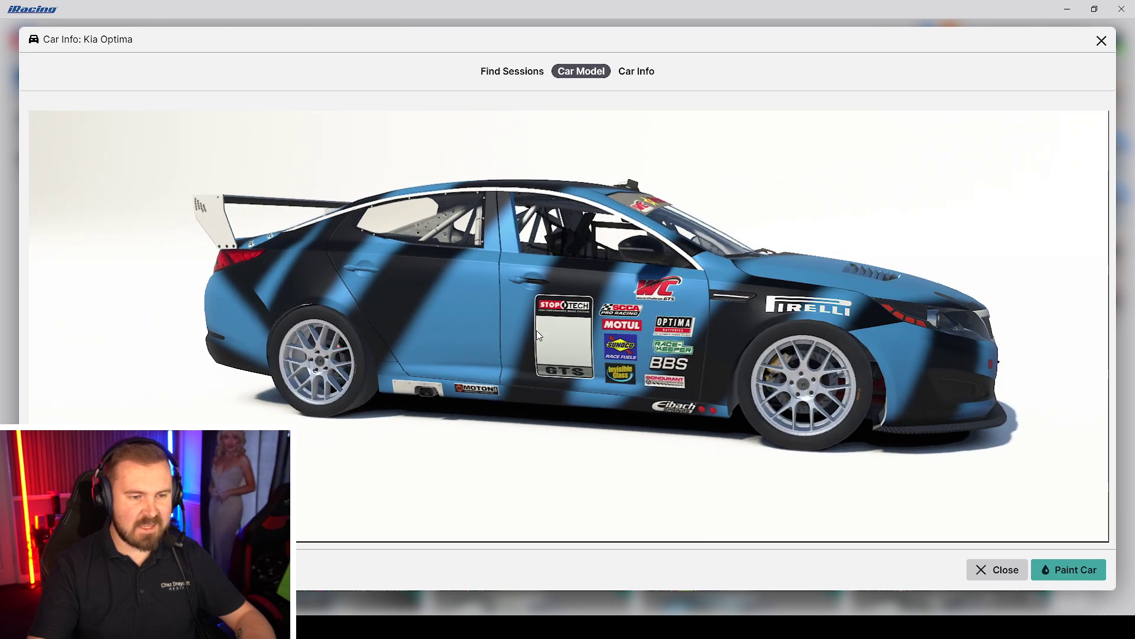
pyautogui.moveTo(552, 289)
pyautogui.mouseDown()
pyautogui.moveTo(598, 310)
pyautogui.moveTo(588, 321)
pyautogui.moveTo(543, 273)
pyautogui.mouseUp()
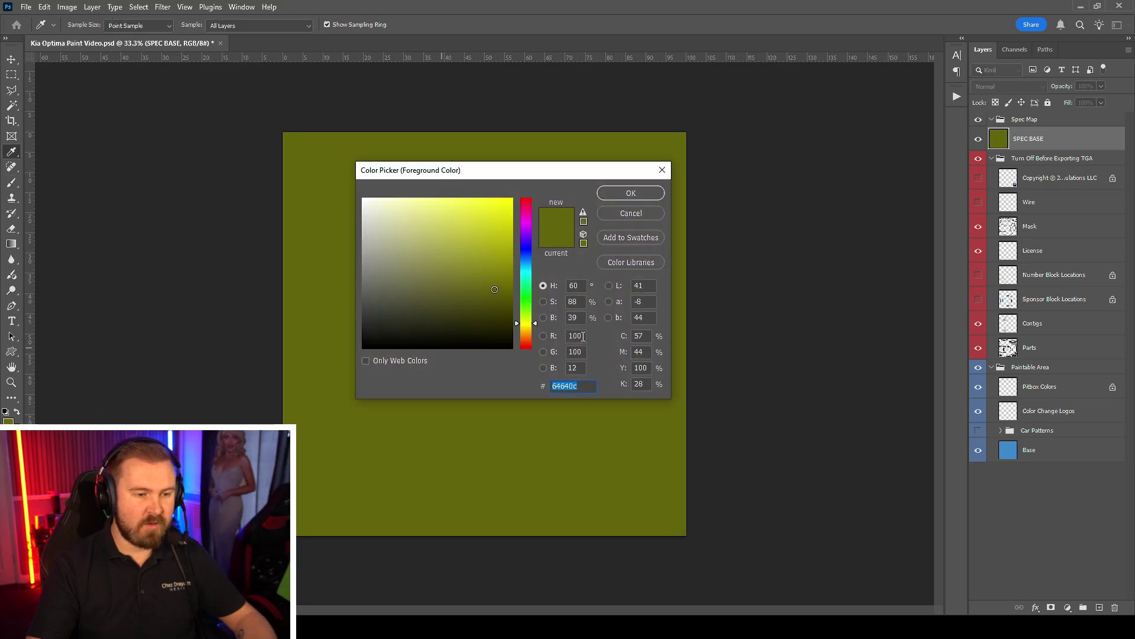
# - Set the foreground colour to bright red with R 255 and G 50
pyautogui.doubleClick(577, 336)
pyautogui.write('255')
pyautogui.click(582, 353)
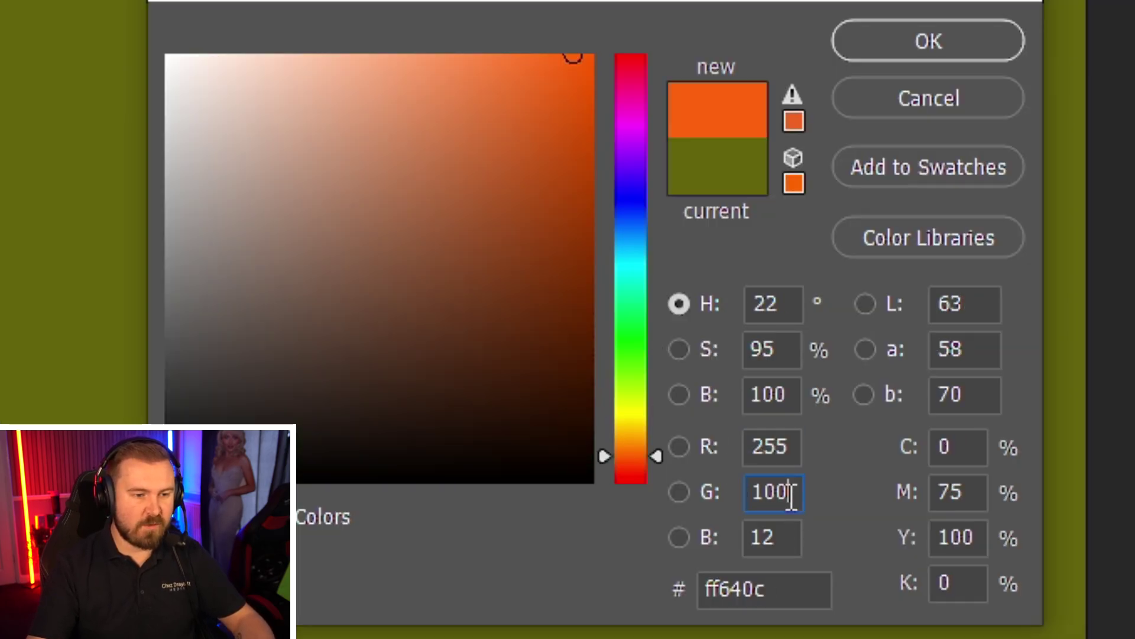
pyautogui.write('50')
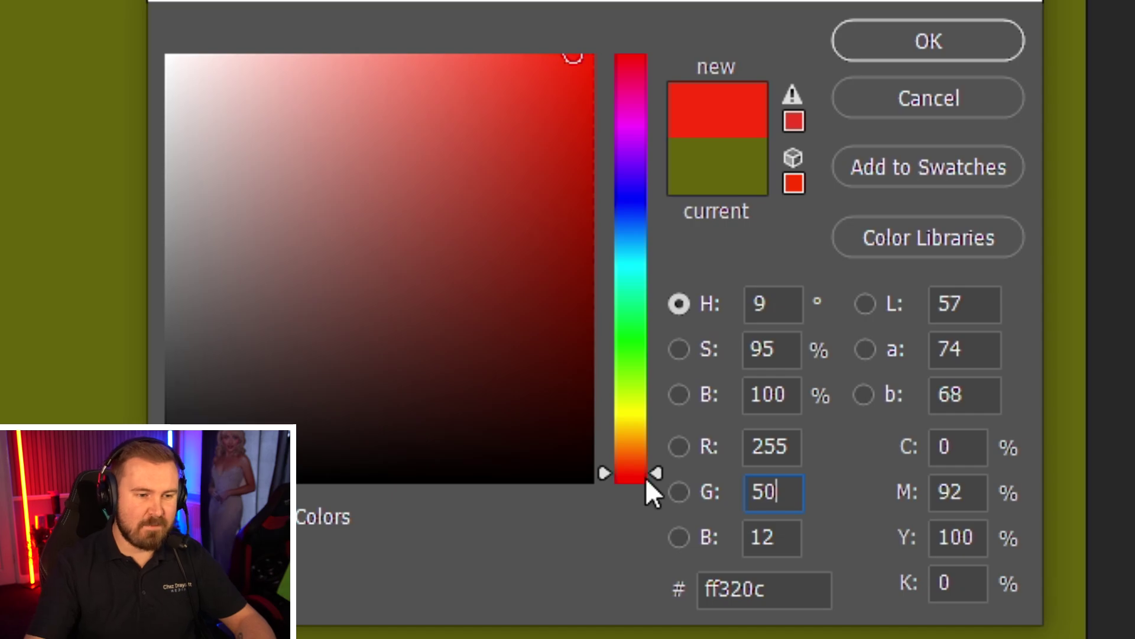
pyautogui.click(964, 39)
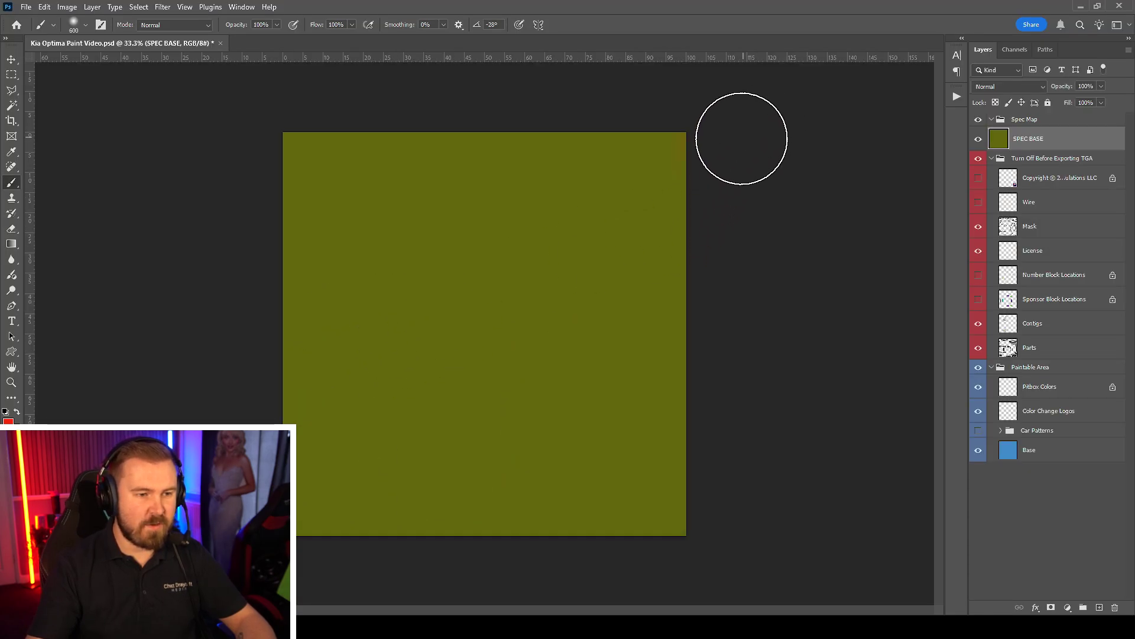
# - Save a Targa copy of the image over the spec file
pyautogui.hotkey('ctrl', 'alt', 's')
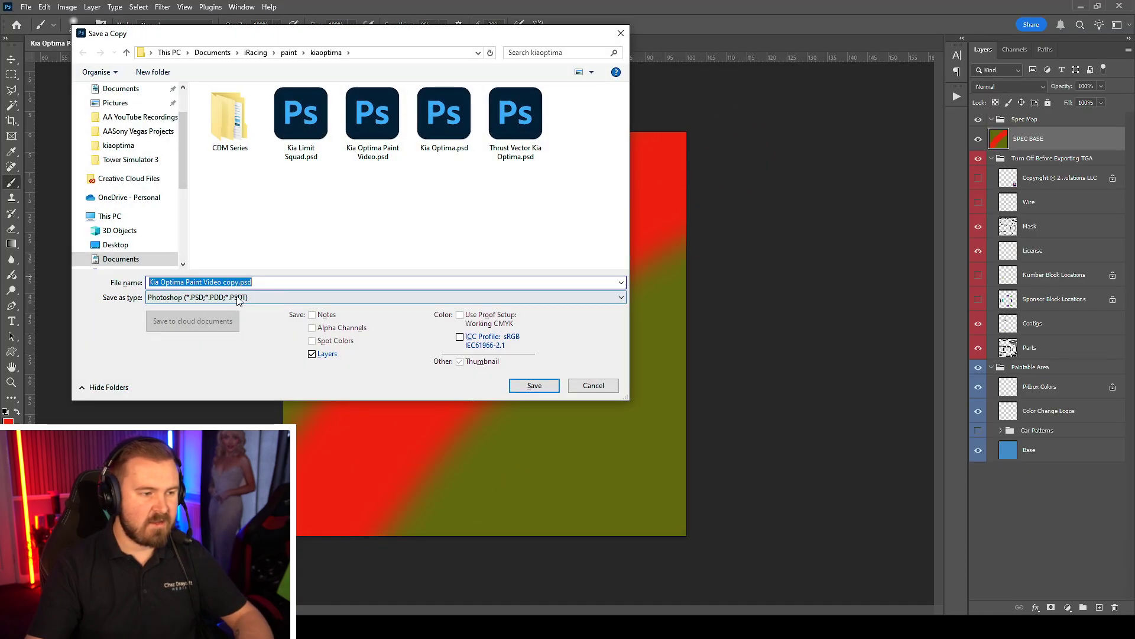
pyautogui.press('Tab')
pyautogui.hotkey('alt', 'Down')
pyautogui.press('t')
pyautogui.press('Return')
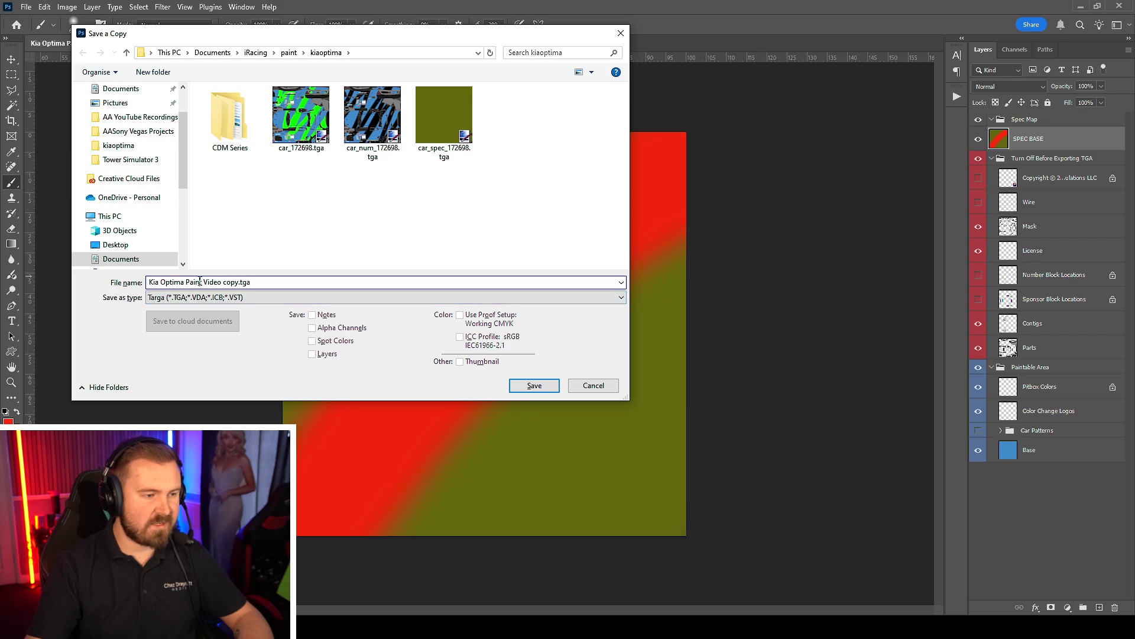
pyautogui.press('Return')
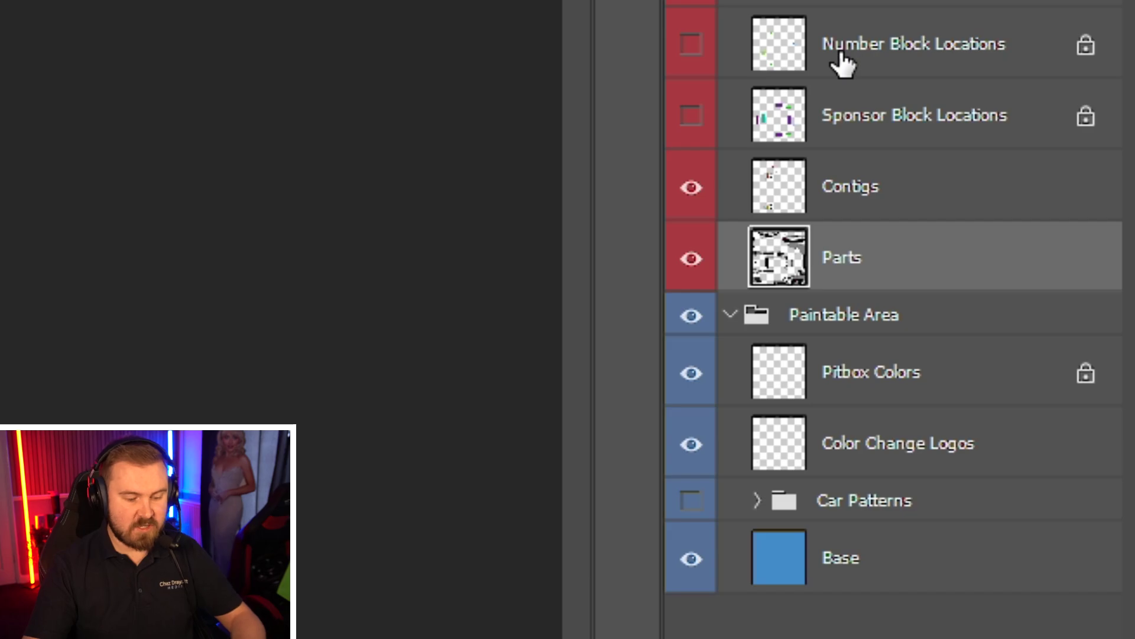
# - Copy the Parts layer into Spec Map above SPEC BASE and fill its shapes near-black
pyautogui.hotkey('ctrl', 'j')
pyautogui.moveTo(846, 296)
pyautogui.mouseDown()
pyautogui.moveTo(849, 26)
pyautogui.moveTo(847, 246)
pyautogui.moveTo(857, 290)
pyautogui.mouseUp()
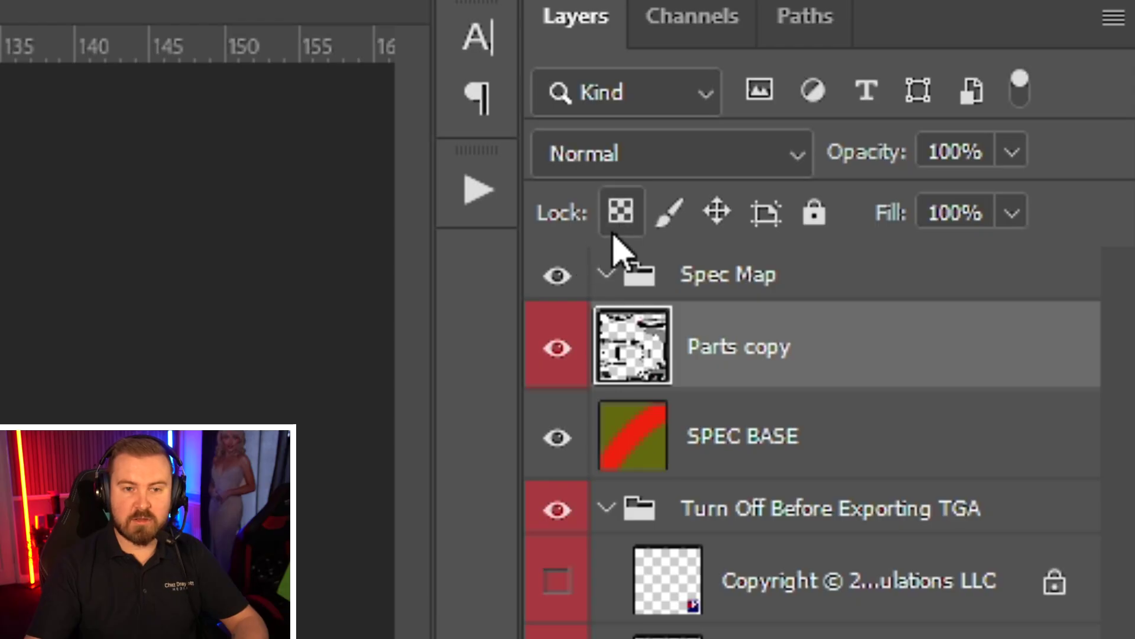
pyautogui.click(621, 211)
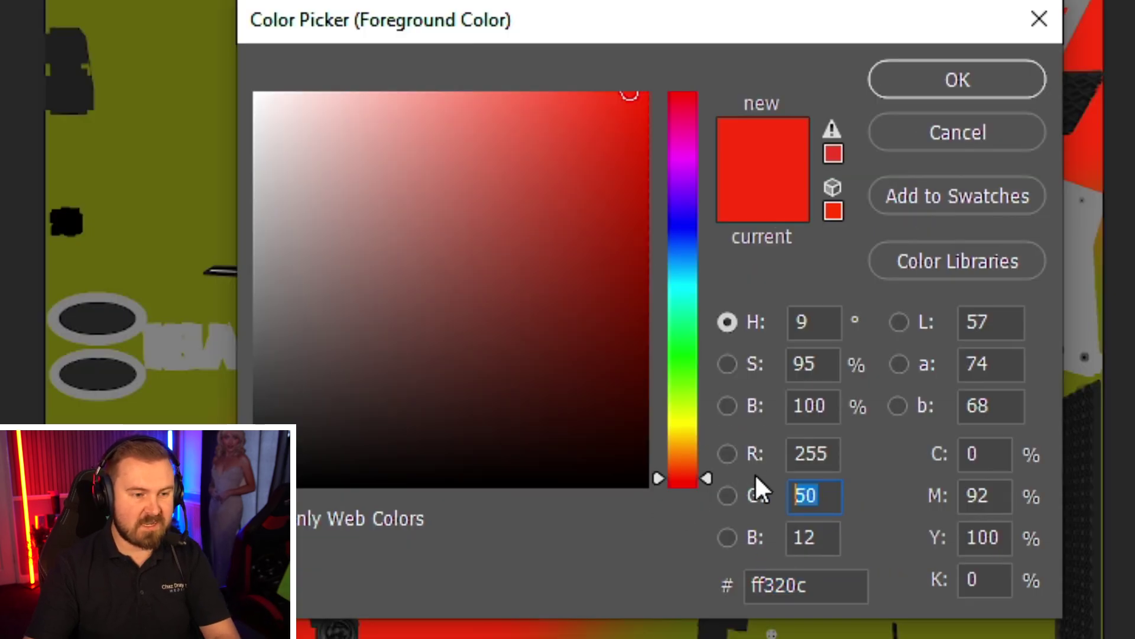
pyautogui.write('0')
pyautogui.doubleClick(834, 453)
pyautogui.write('0')
pyautogui.click(901, 82)
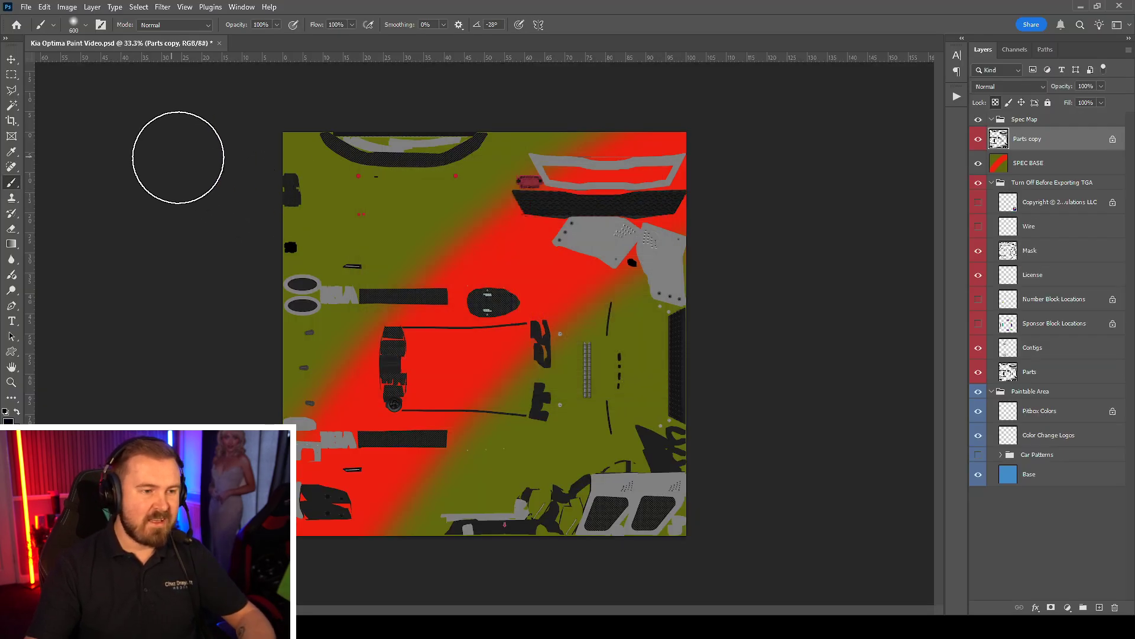
pyautogui.hotkey('alt', 'BackSpace')
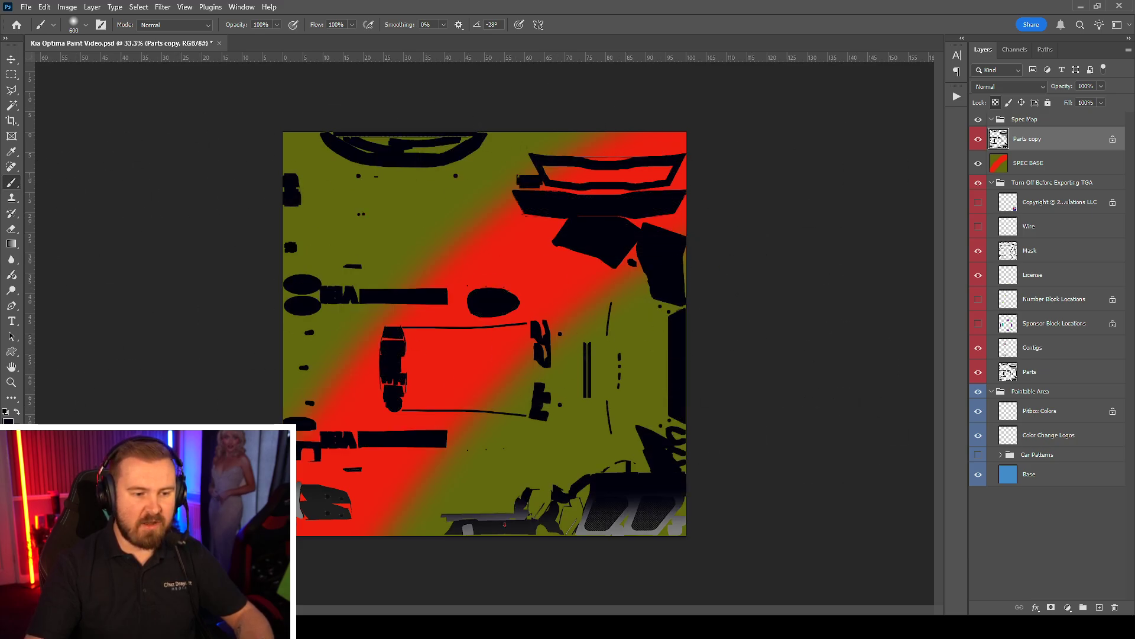
pyautogui.hotkey('ctrl', 'alt', 's')
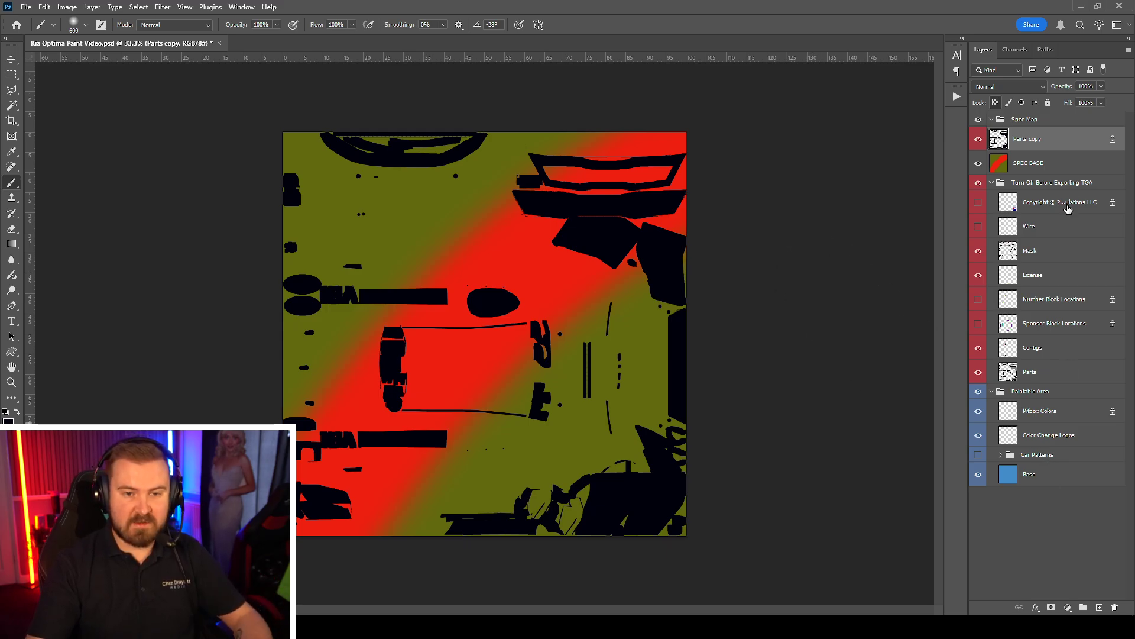
# - Fill SPEC BASE with pure green, hide Spec Map, and select the layer above Base
pyautogui.click(1052, 166)
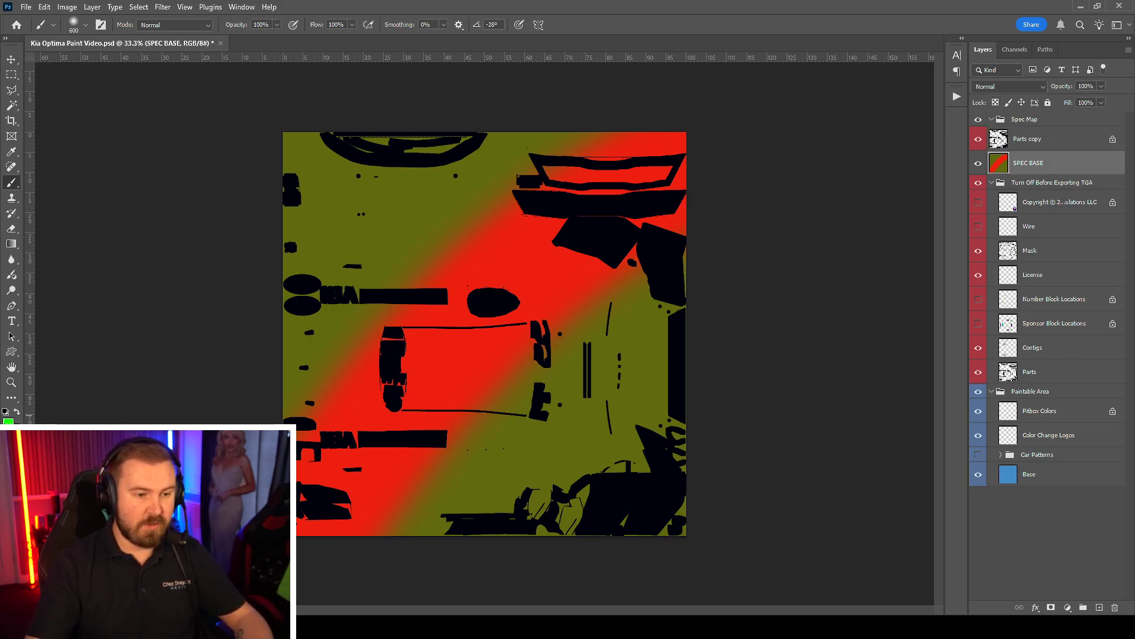
pyautogui.click(8, 420)
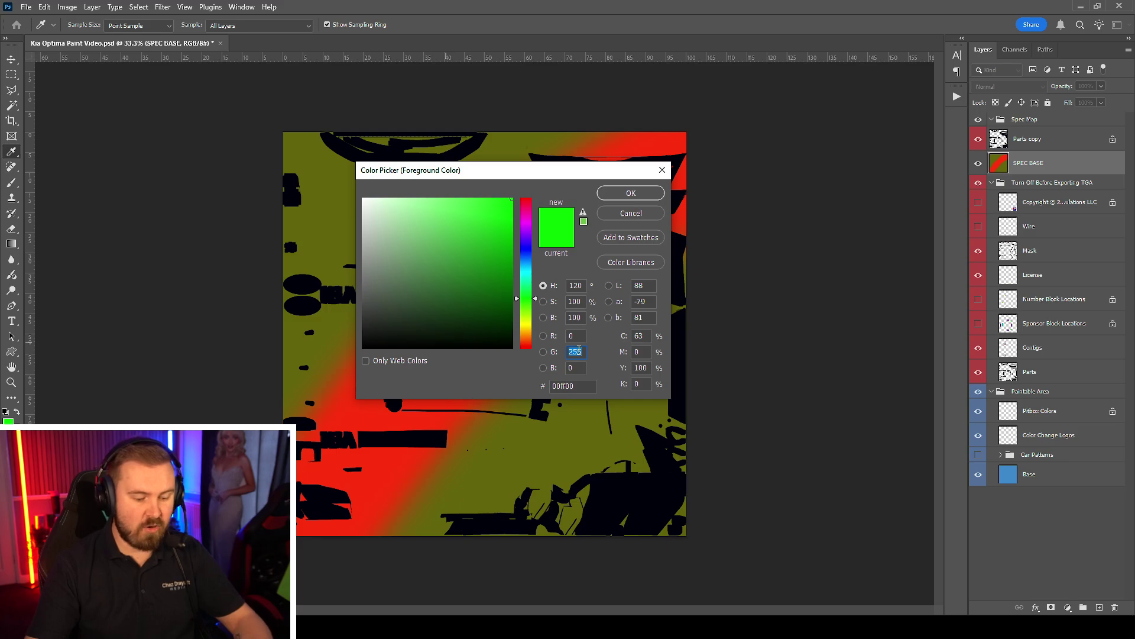
pyautogui.click(652, 197)
pyautogui.hotkey('alt', 'BackSpace')
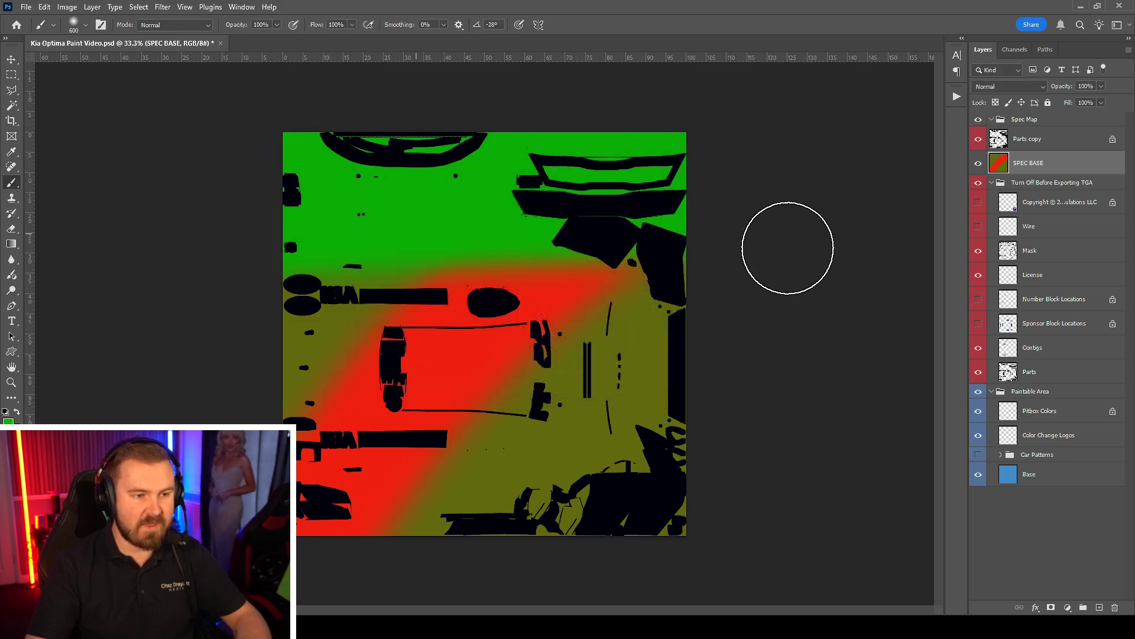
pyautogui.click(978, 119)
pyautogui.click(1050, 476)
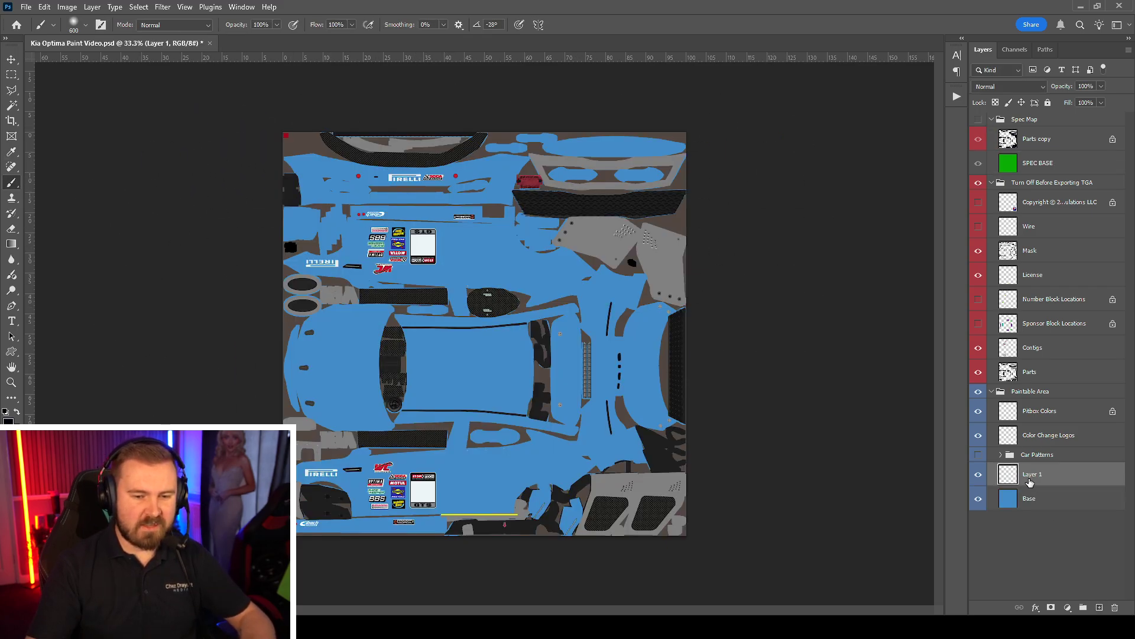
# - Take the Polygonal Lasso and set the foreground colour to white ffffff
pyautogui.click(11, 90)
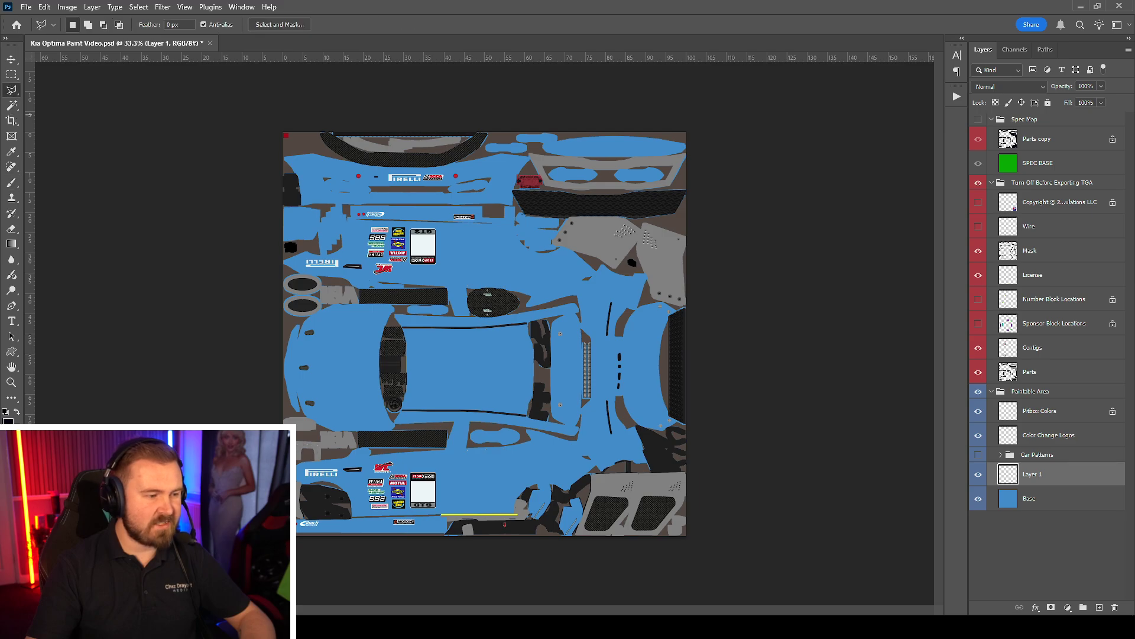
pyautogui.click(8, 420)
pyautogui.write('ffffff')
pyautogui.click(660, 194)
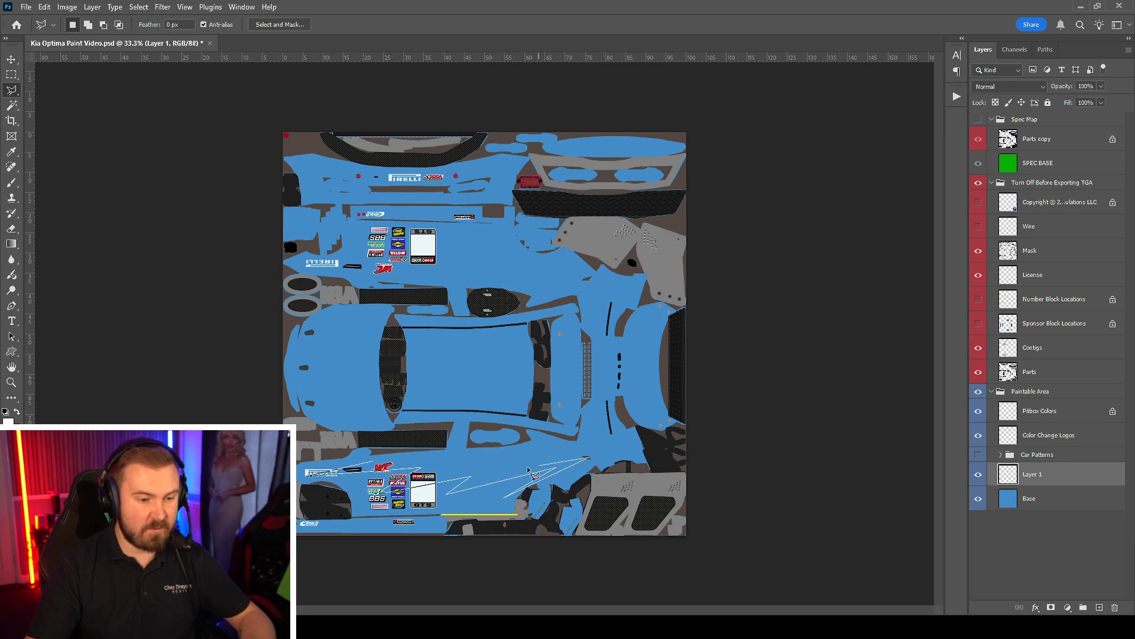
# - Outline and fill two white lightning bolts across the car sides
pyautogui.click(377, 462)
pyautogui.hotkey('alt', 'BackSpace')
pyautogui.hotkey('ctrl', 'd')
pyautogui.click(314, 266)
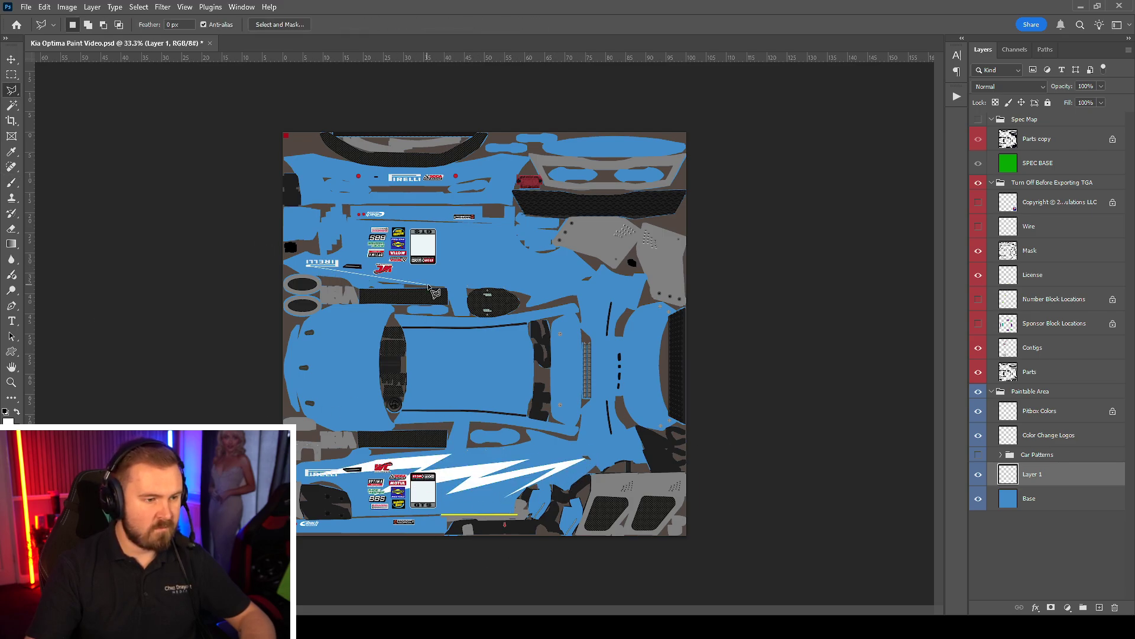
pyautogui.doubleClick(376, 277)
pyautogui.press('b')
pyautogui.moveTo(304, 253); pyautogui.dragTo(731, 257)
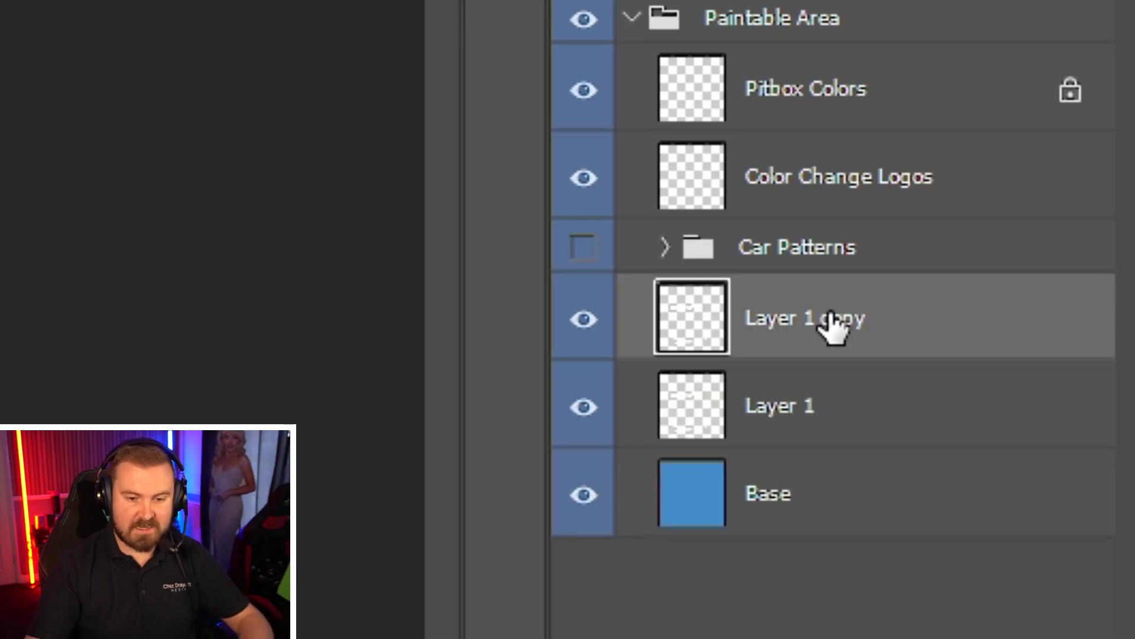
# - Move Layer 1 copy into the visible Spec Map group and pick red ff320c
pyautogui.moveTo(812, 319)
pyautogui.mouseDown()
pyautogui.moveTo(811, 304)
pyautogui.moveTo(816, 331)
pyautogui.mouseUp()
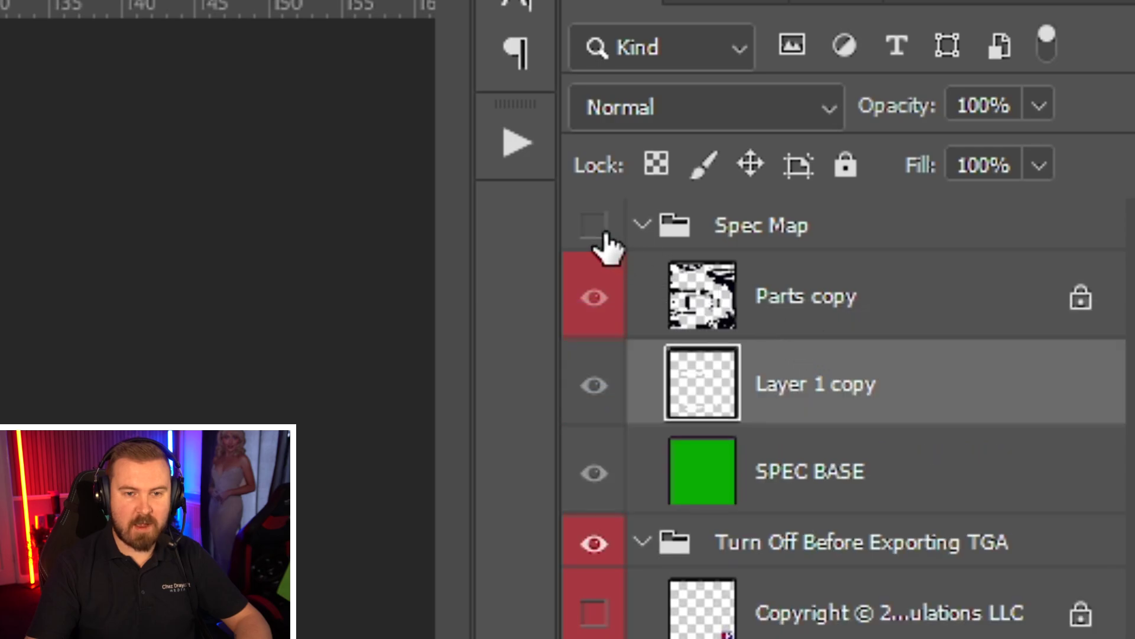
pyautogui.click(593, 223)
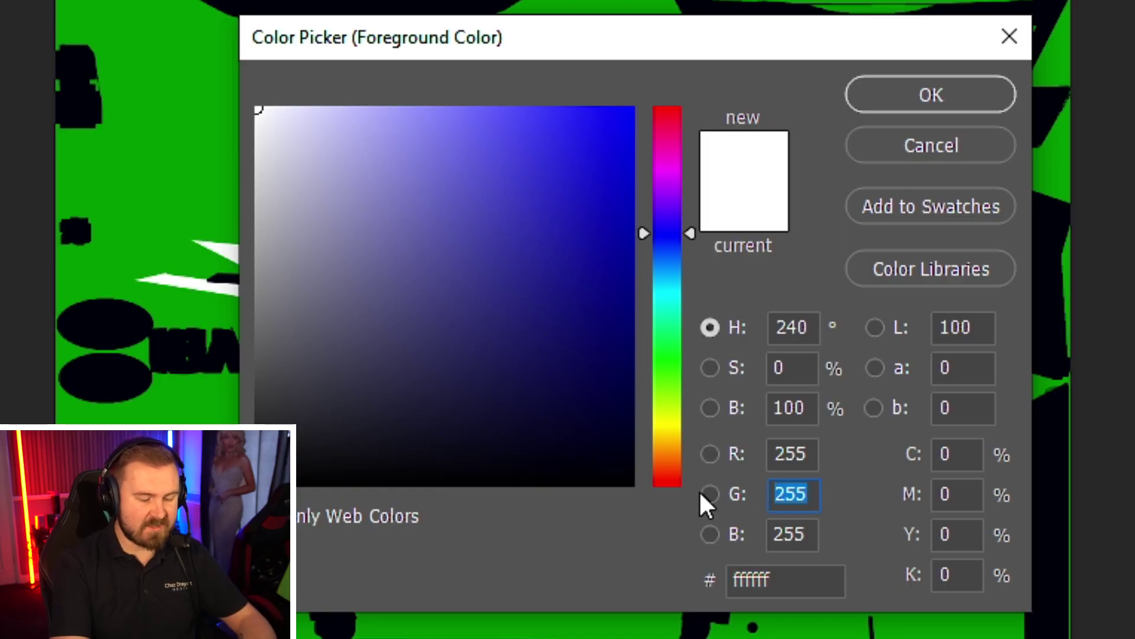
pyautogui.write('50')
pyautogui.press('Tab')
pyautogui.write('12')
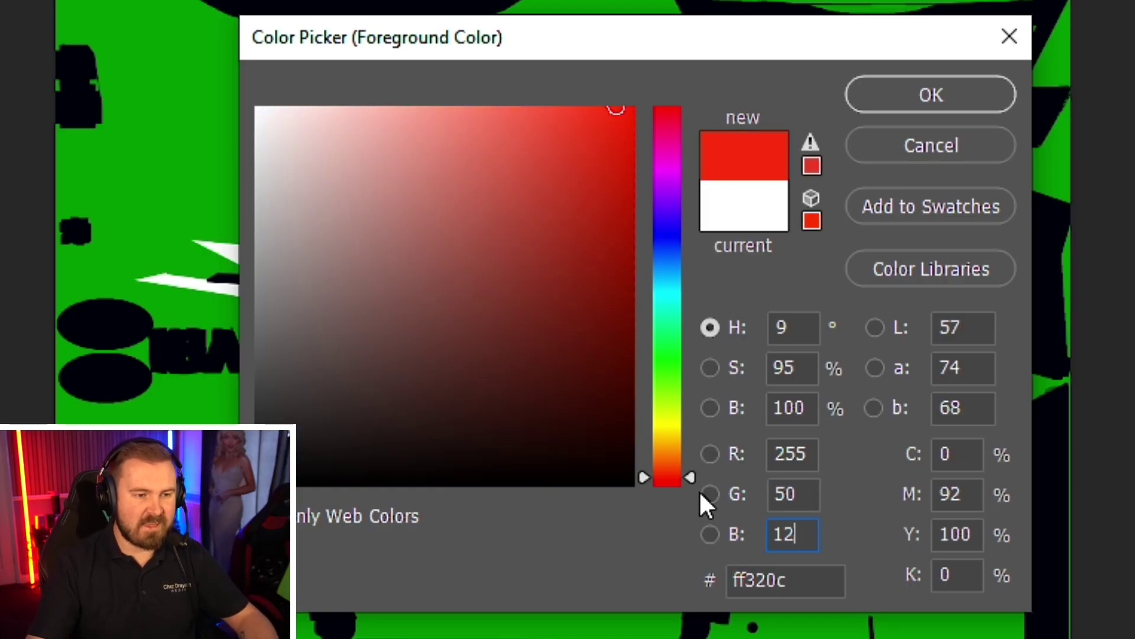
pyautogui.click(905, 102)
# - Brush the top and bottom lightning bolts red, then begin saving a copy
pyautogui.moveTo(203, 266); pyautogui.dragTo(623, 241)
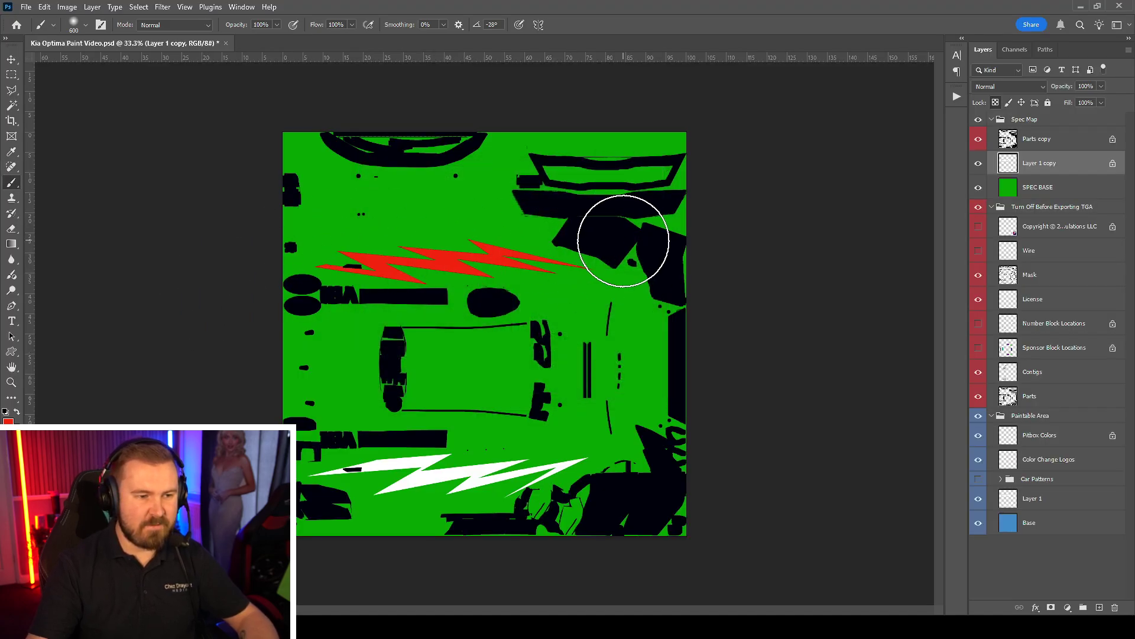
pyautogui.moveTo(319, 470); pyautogui.dragTo(627, 518)
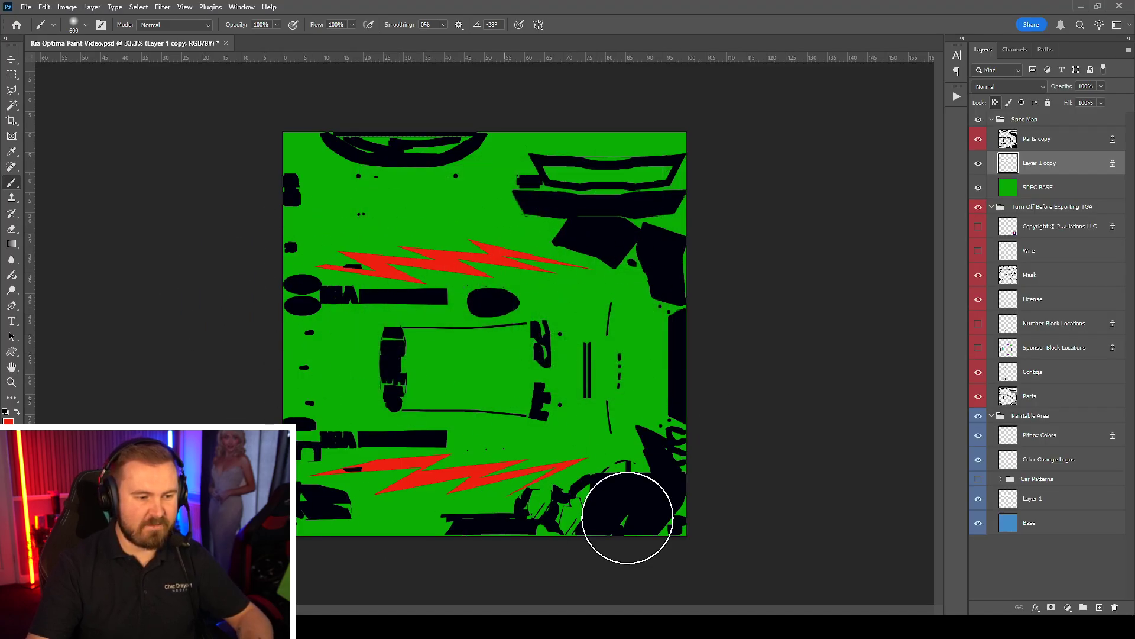
pyautogui.hotkey('alt', 'ctrl', 's')
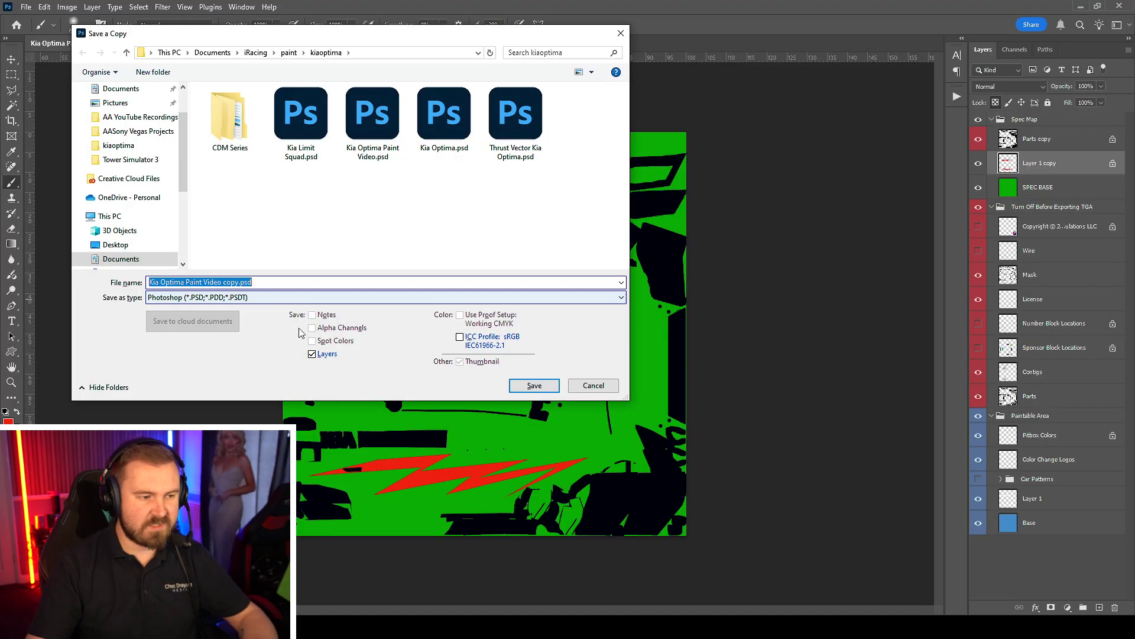
pyautogui.click(379, 294)
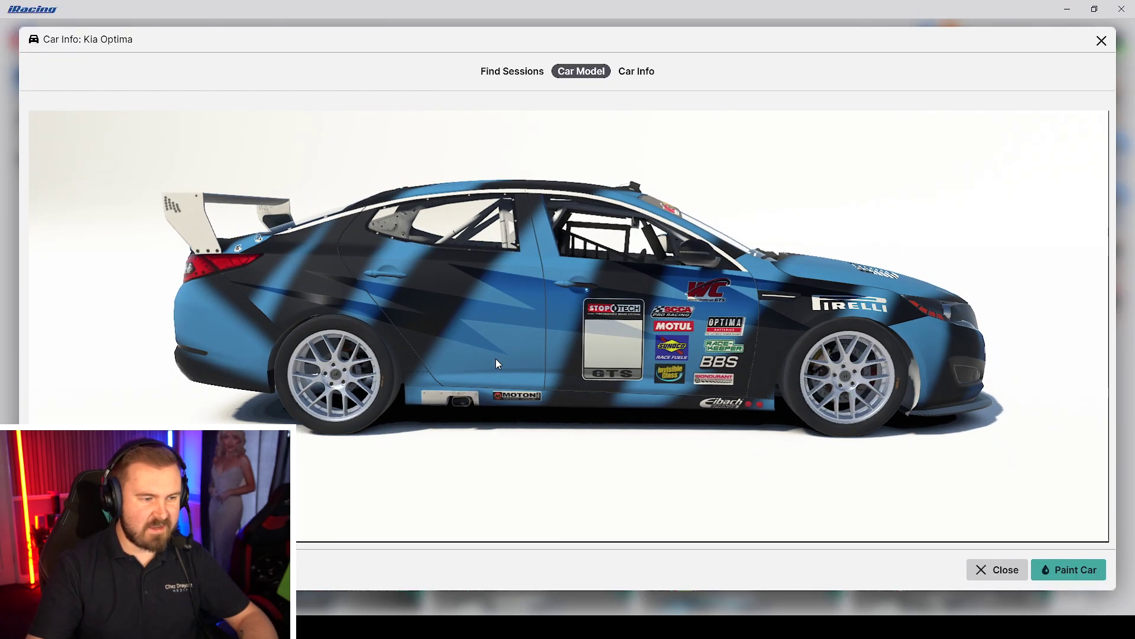
# - Rotate the Kia Optima model to view it from the front
pyautogui.moveTo(496, 358); pyautogui.dragTo(423, 292)
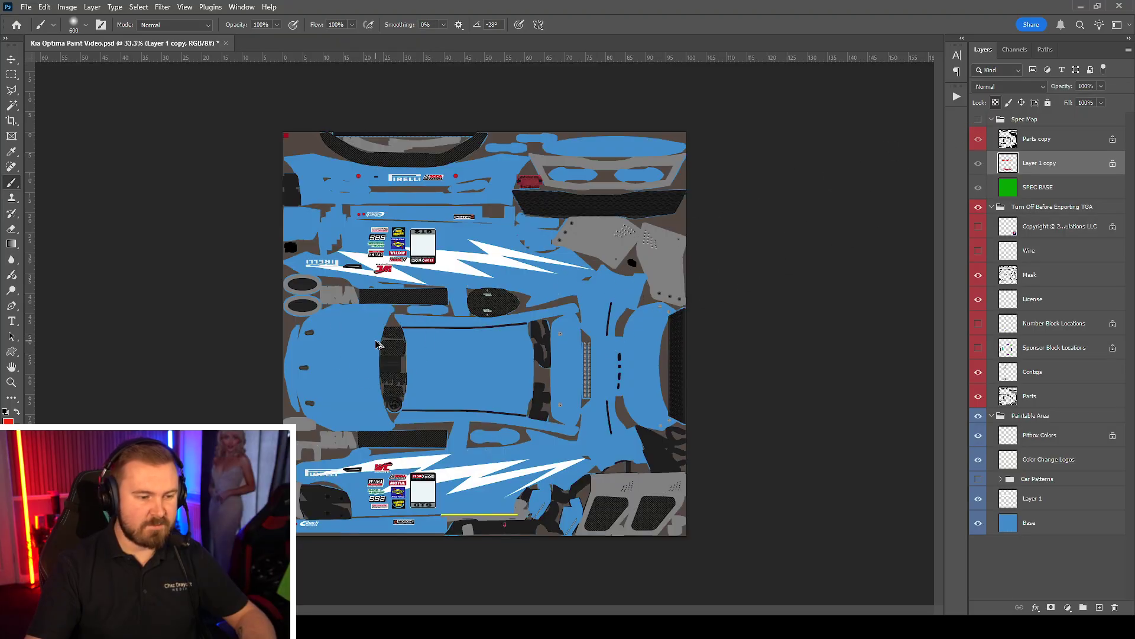
# - Save a 32 bits/pixel Targa copy of the livery, then nudge the Contigs decals right
pyautogui.hotkey('alt', 'ctrl', 's')
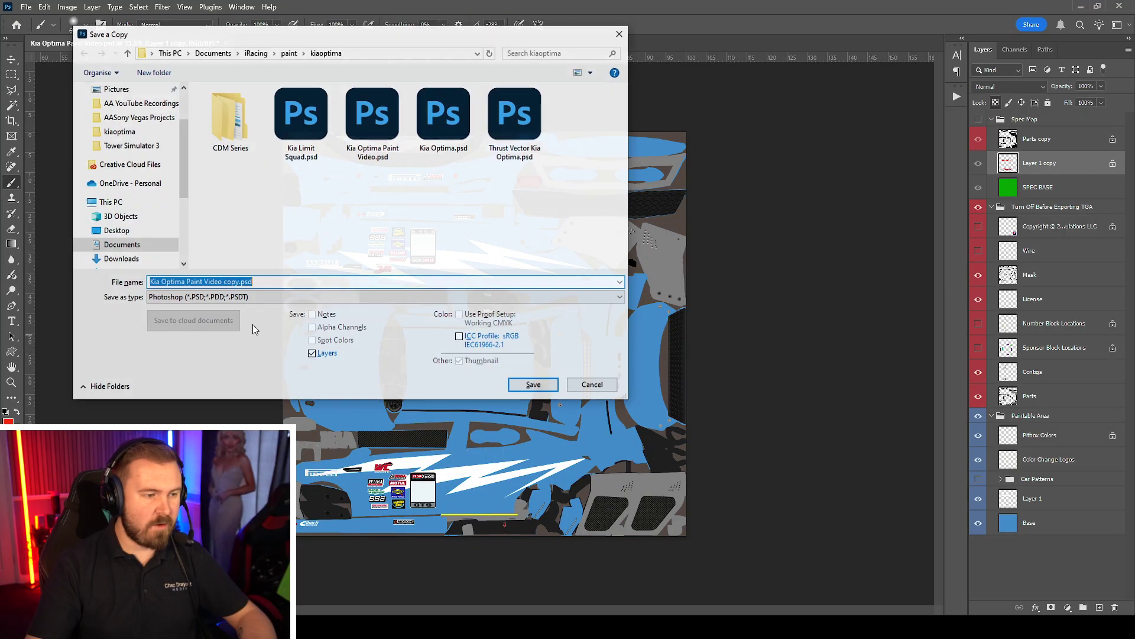
pyautogui.click(385, 297)
pyautogui.click(195, 464)
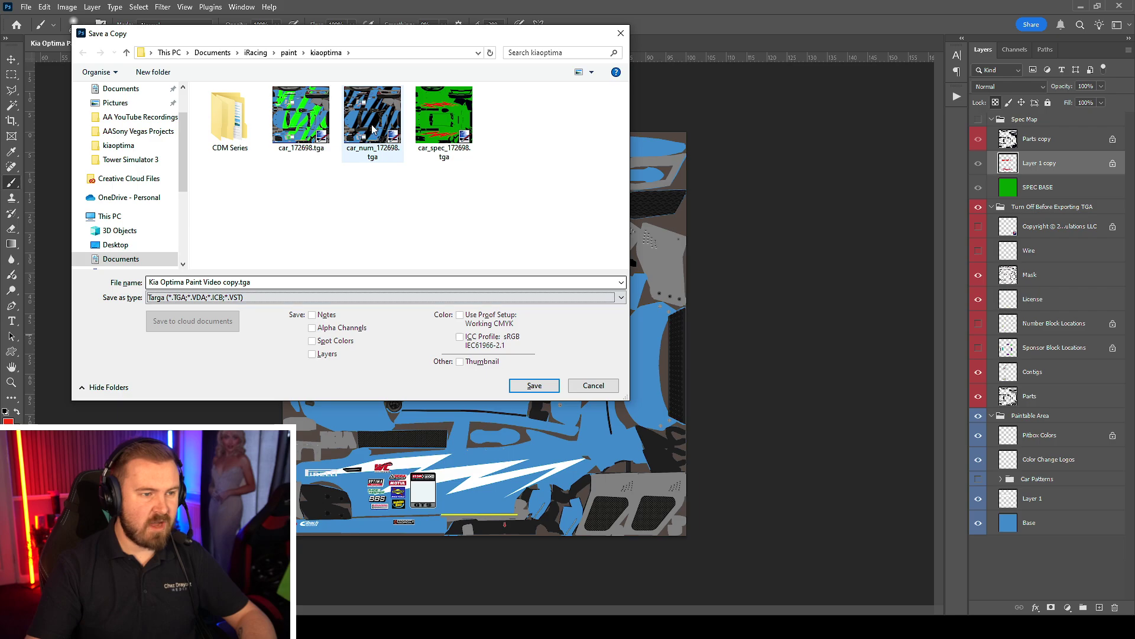
pyautogui.press('Return')
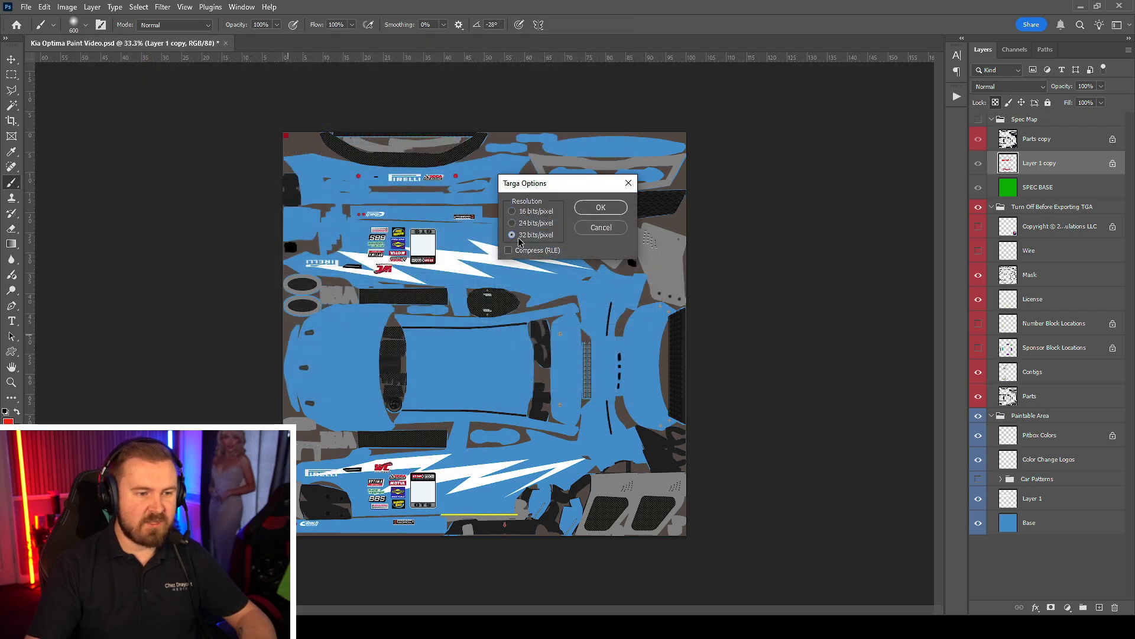
pyautogui.click(601, 207)
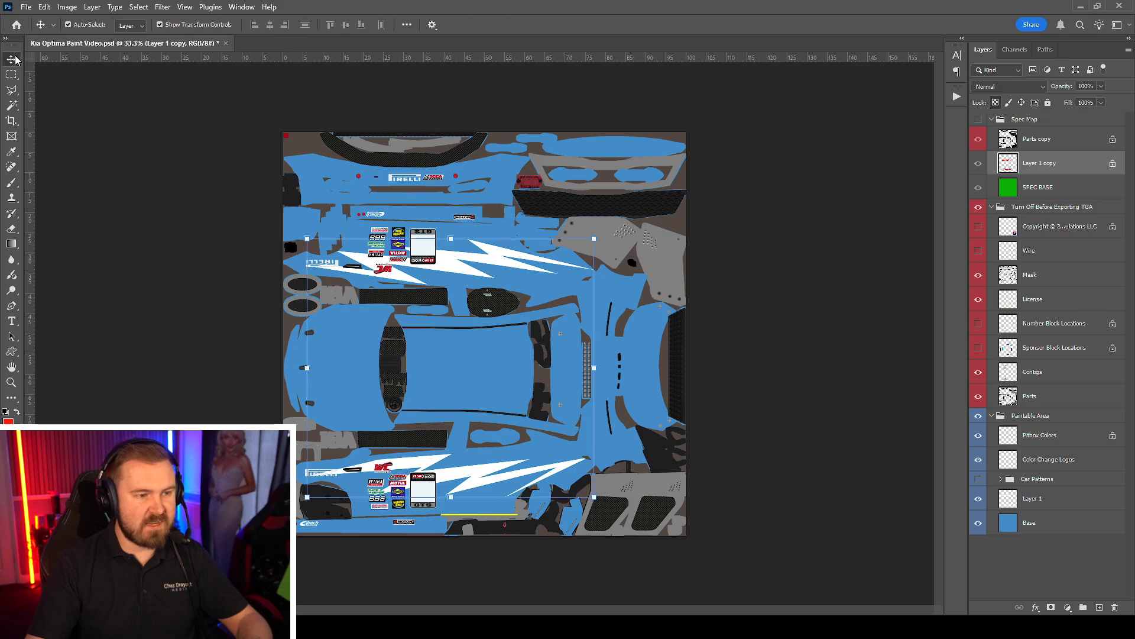
pyautogui.click(1033, 371)
pyautogui.moveTo(424, 250)
pyautogui.mouseDown()
pyautogui.moveTo(456, 255)
pyautogui.moveTo(423, 254)
pyautogui.mouseUp()
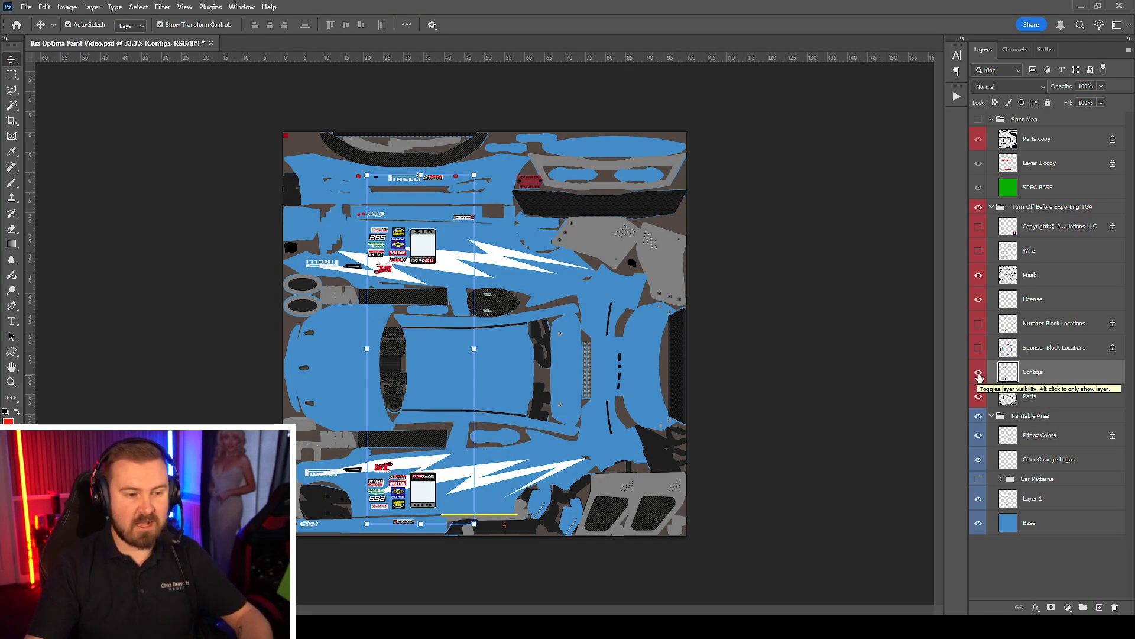
# - Hide the Contigs decals and overwrite car_num_172698.tga with a 32 bits/pixel Targa copy
pyautogui.click(978, 374)
pyautogui.hotkey('ctrl', 'alt', 's')
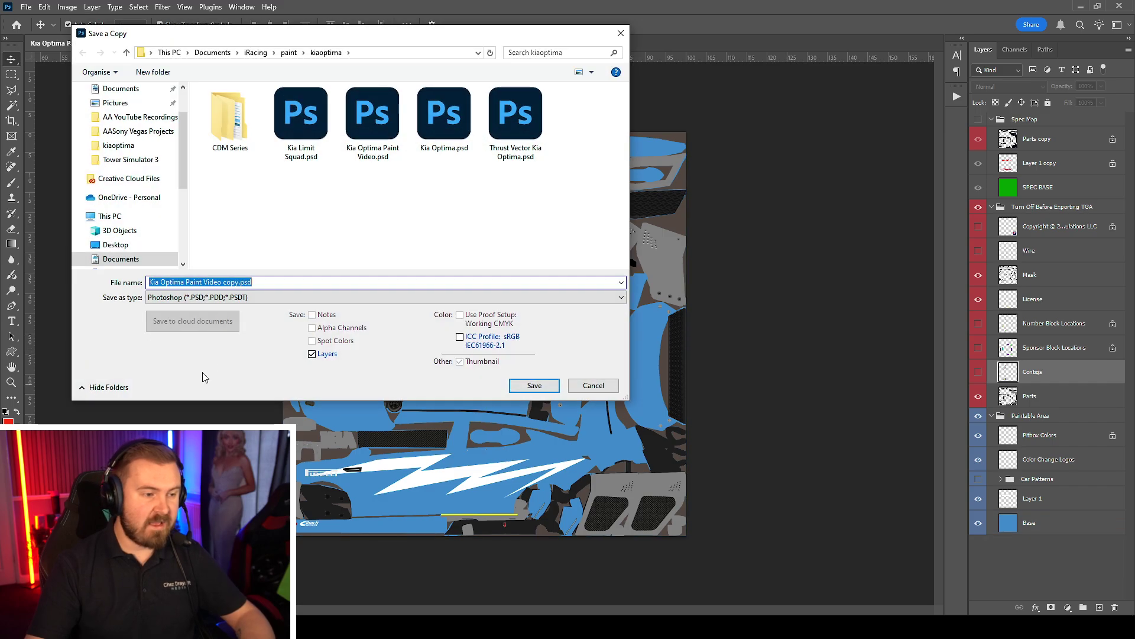
pyautogui.click(414, 297)
pyautogui.click(414, 495)
pyautogui.click(372, 119)
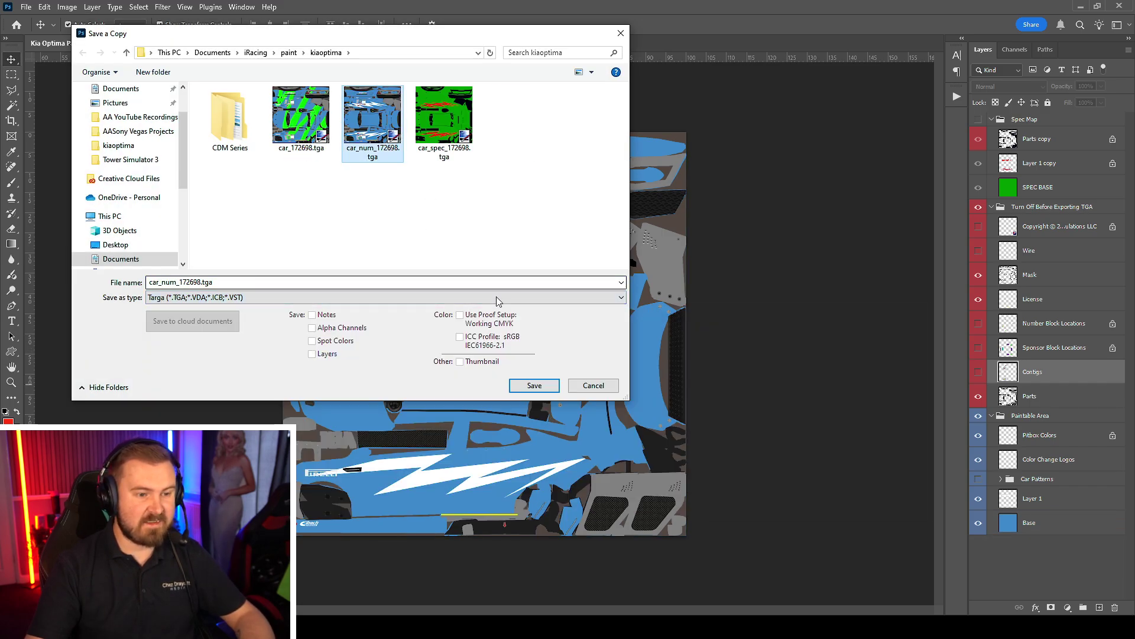
pyautogui.click(534, 385)
pyautogui.click(587, 314)
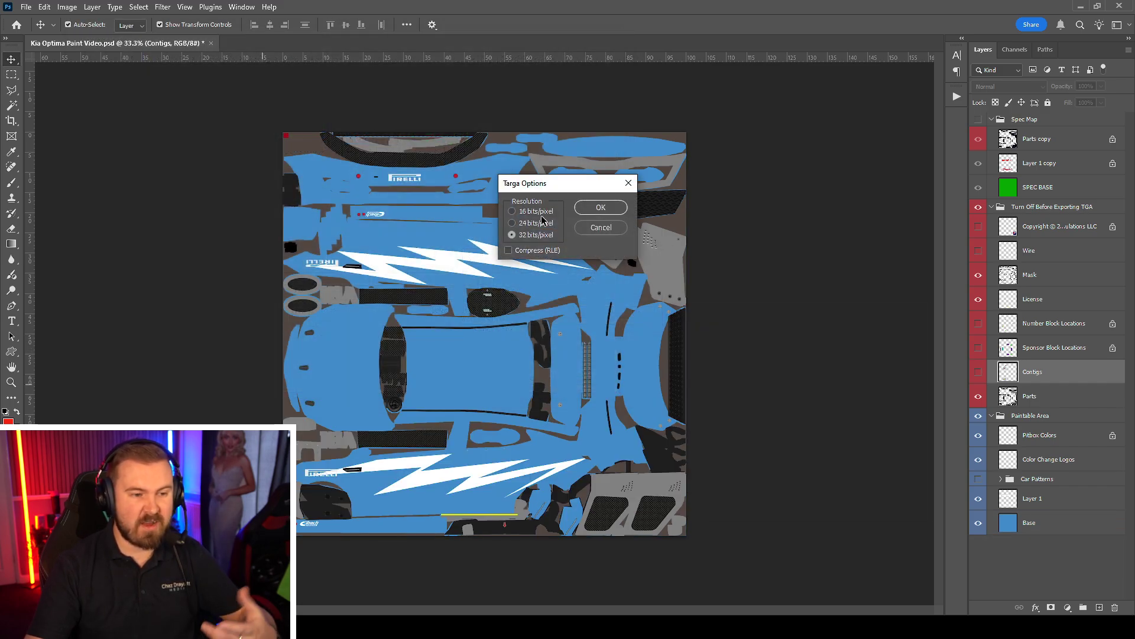
pyautogui.click(600, 208)
pyautogui.hotkey('alt', 'Tab')
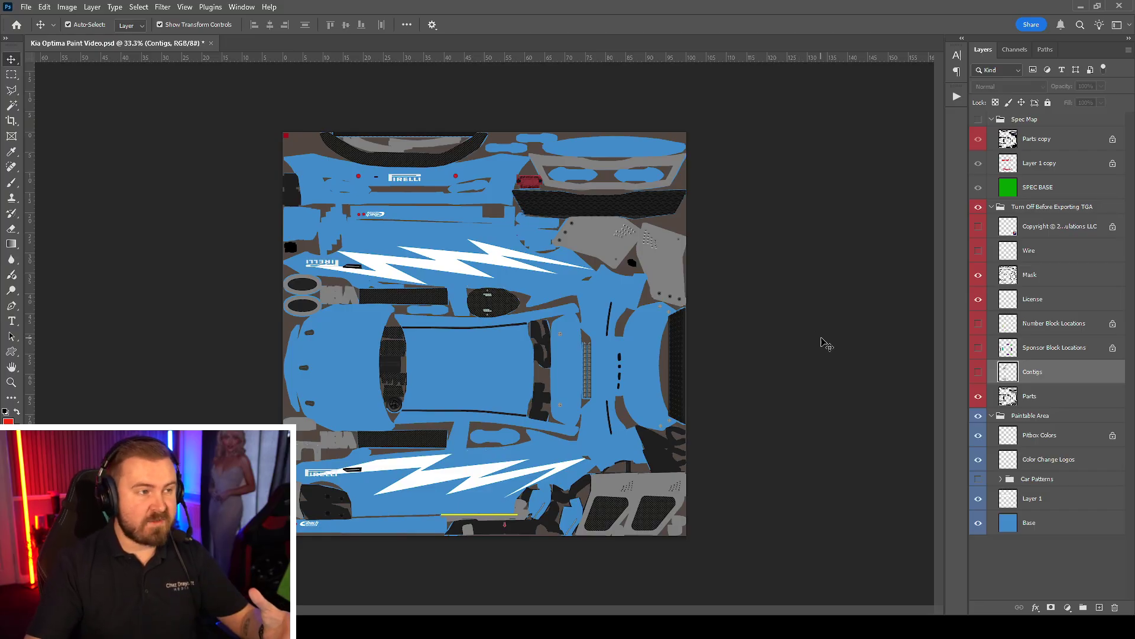
# - Open the Audi R8 LMS EVO II GT3 SRM-Decals.psd document
pyautogui.click(23, 7)
pyautogui.click(39, 34)
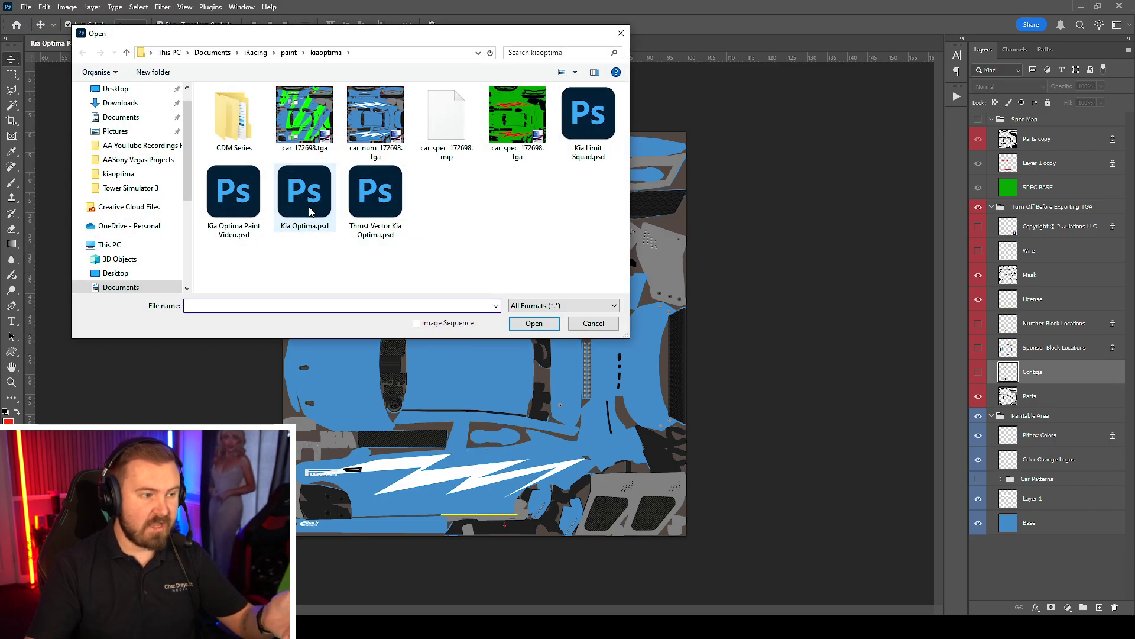
pyautogui.scroll(-3, 132, 258)
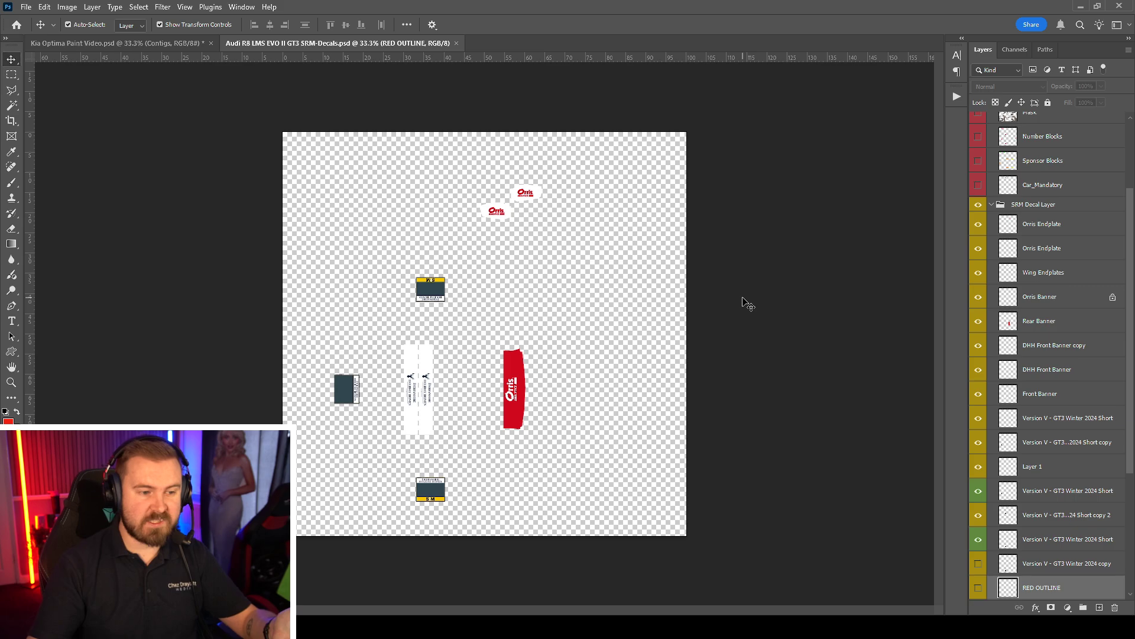
pyautogui.scroll(-5, 1046, 414)
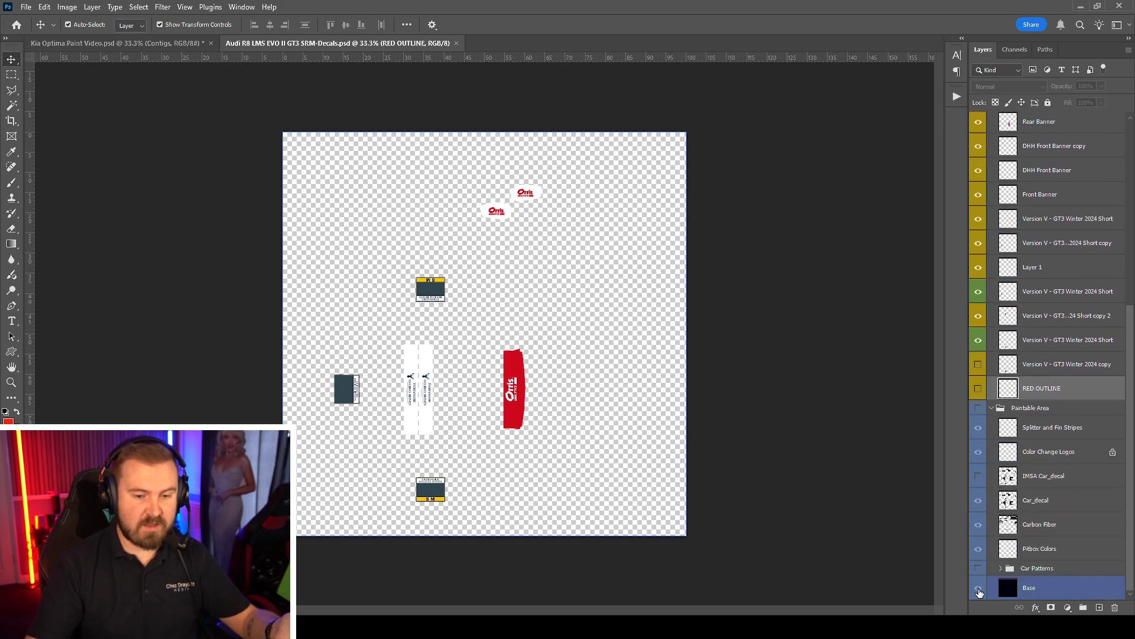
# - Turn off the Paintable Area group so only the decal layers show
pyautogui.click(983, 408)
pyautogui.click(979, 408)
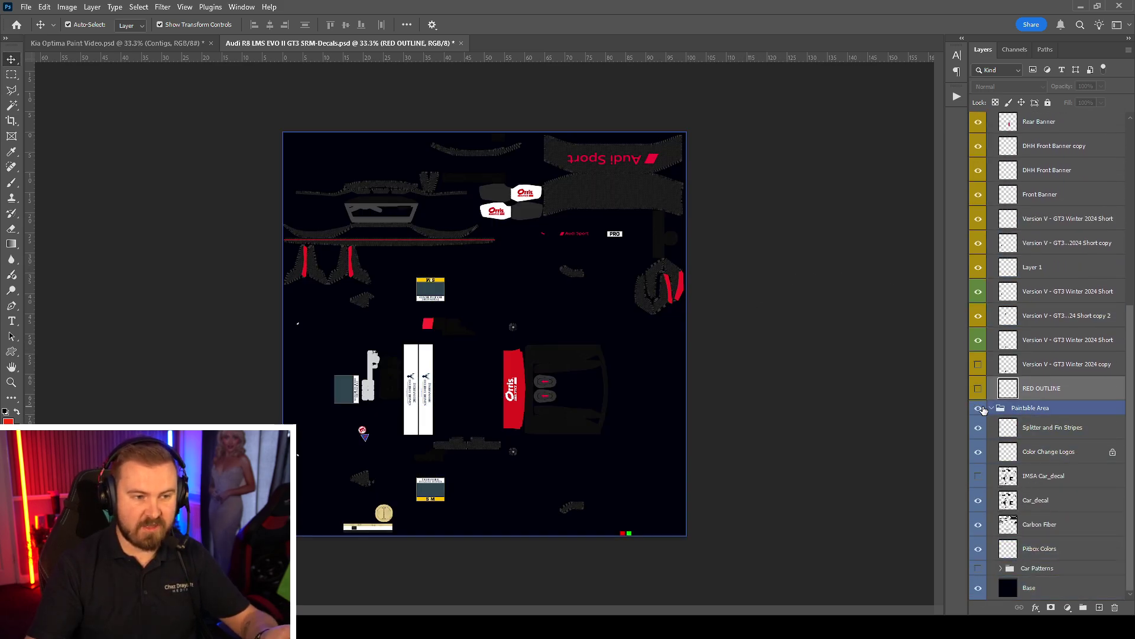
pyautogui.click(979, 409)
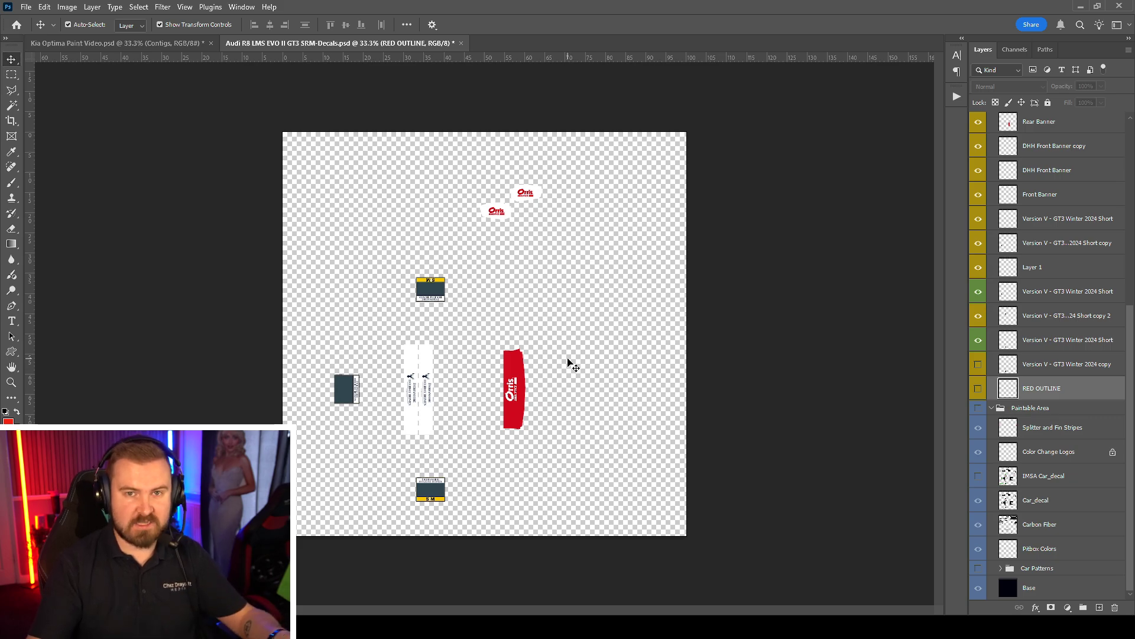
# - Drag all the Audi decal layers onto the Kia Optima document and deselect them
pyautogui.moveTo(569, 363); pyautogui.dragTo(615, 477)
pyautogui.moveTo(513, 382); pyautogui.dragTo(376, 215)
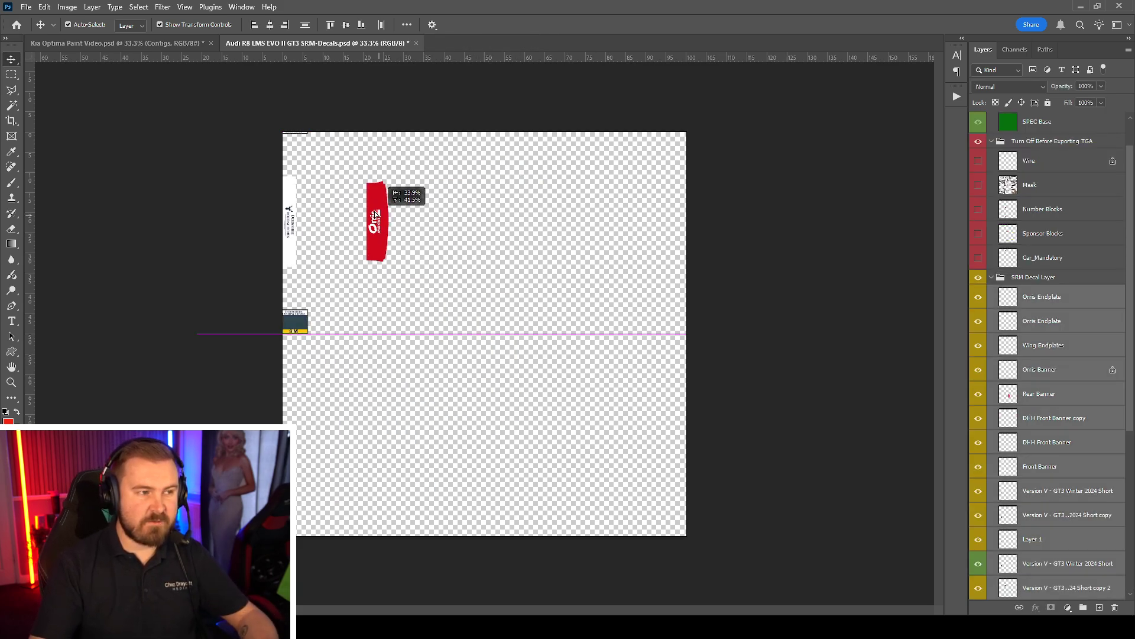
pyautogui.click(192, 48)
pyautogui.moveTo(440, 364); pyautogui.dragTo(435, 358)
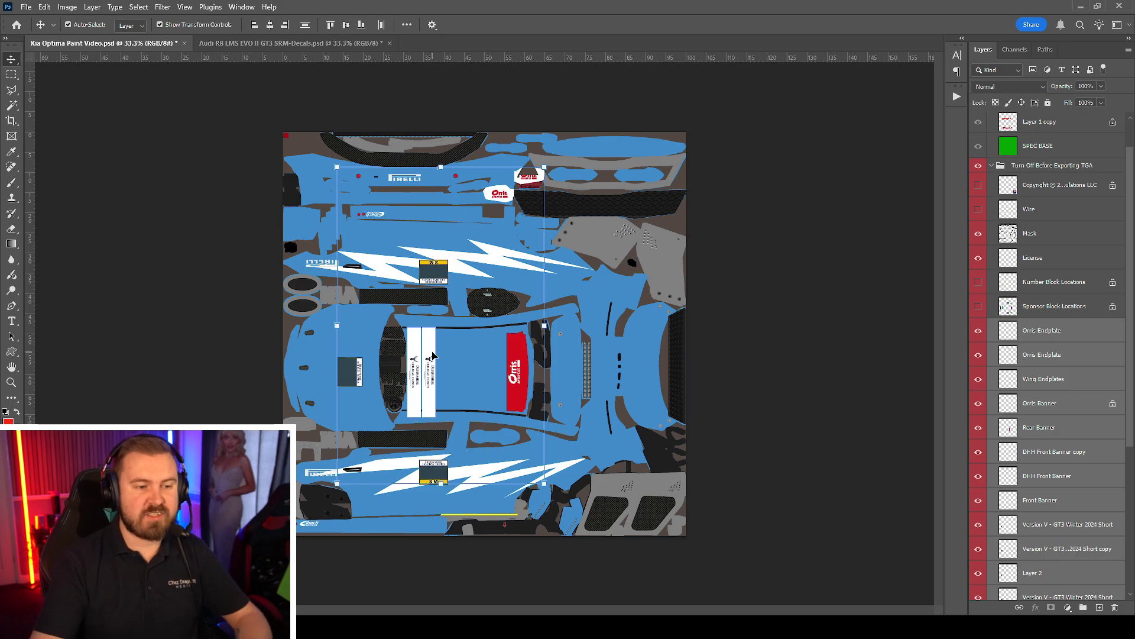
pyautogui.click(772, 291)
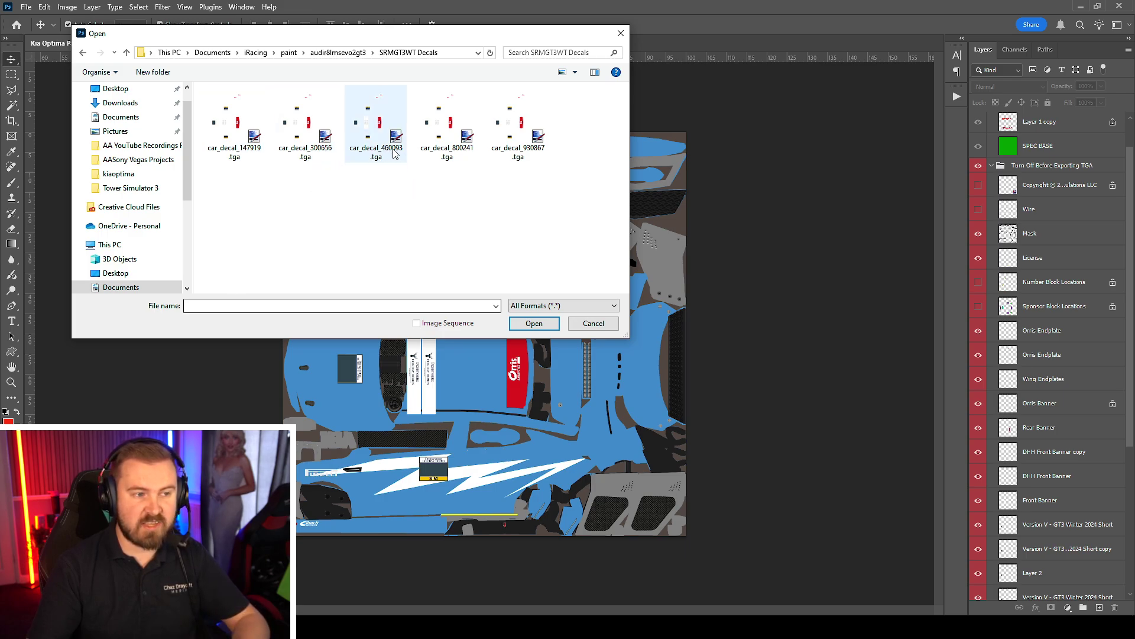
# - Browse the decal TGA files in the audir8lmsevo2gt3 folder, then cancel without opening one
pyautogui.click(335, 52)
pyautogui.scroll(-3, 485, 189)
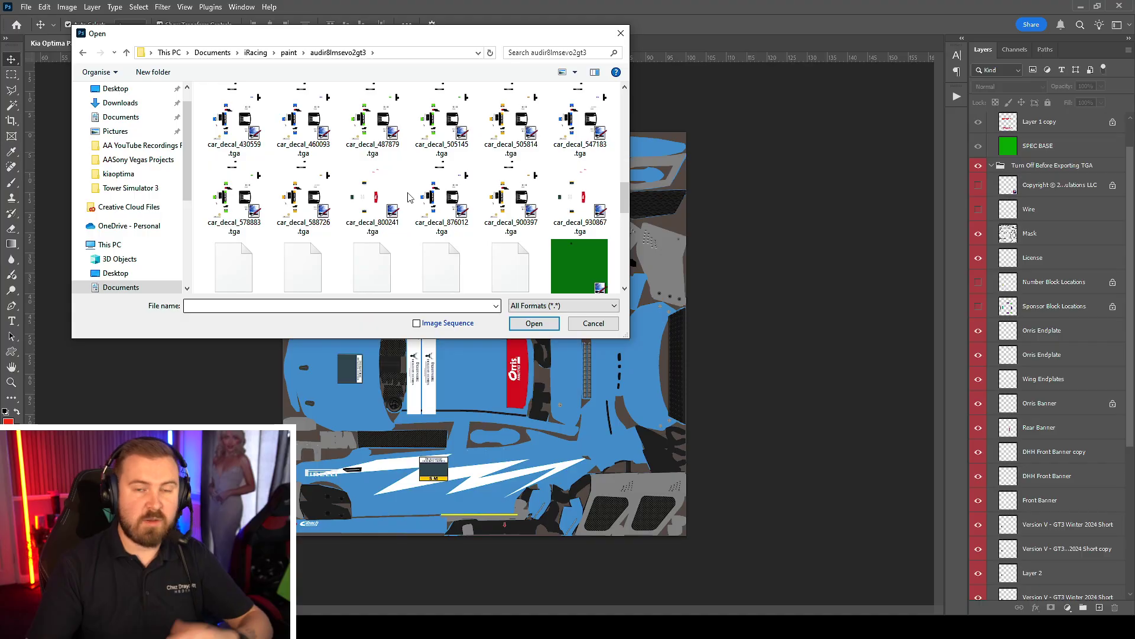
pyautogui.click(593, 323)
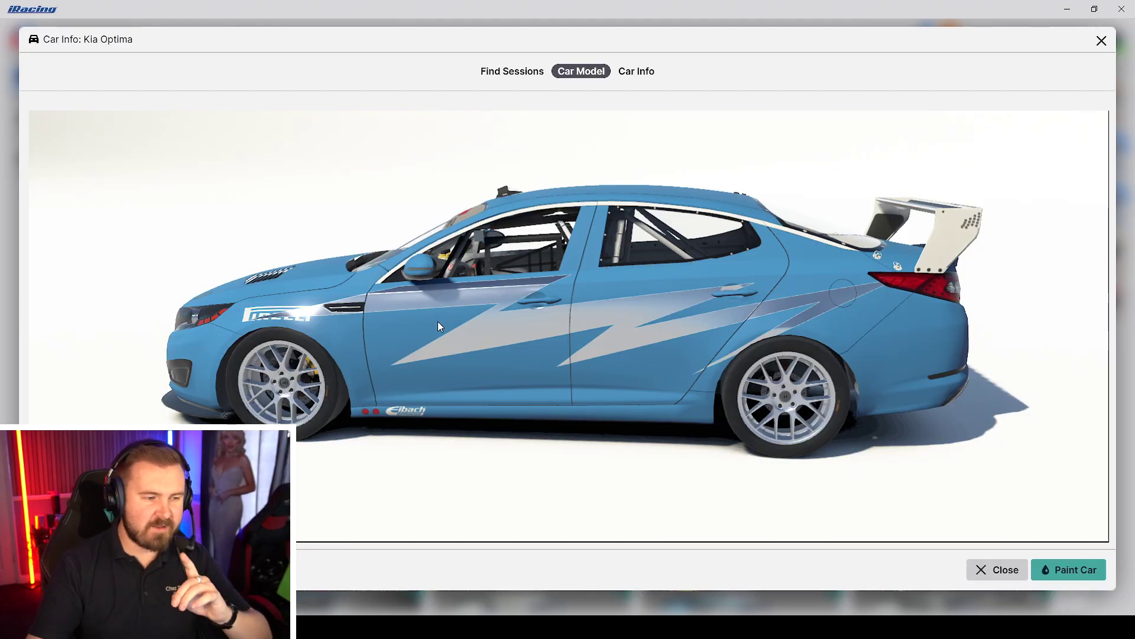
# - Rotate the Kia Optima to inspect its white lightning-bolt livery from the front
pyautogui.moveTo(438, 321); pyautogui.dragTo(704, 382)
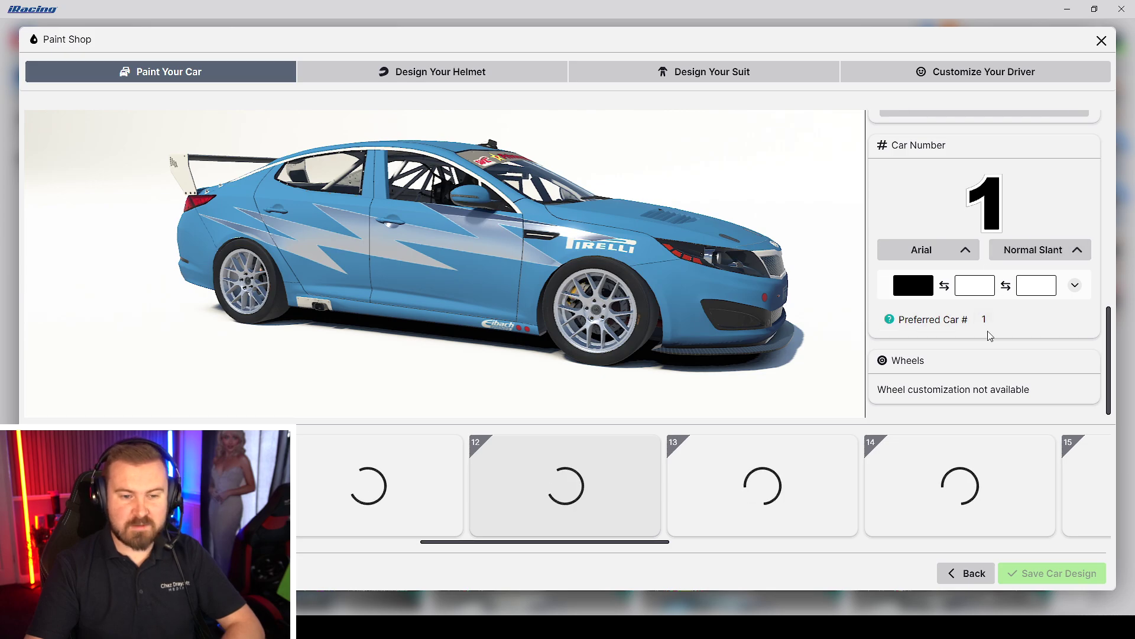
pyautogui.moveTo(587, 272); pyautogui.dragTo(417, 228)
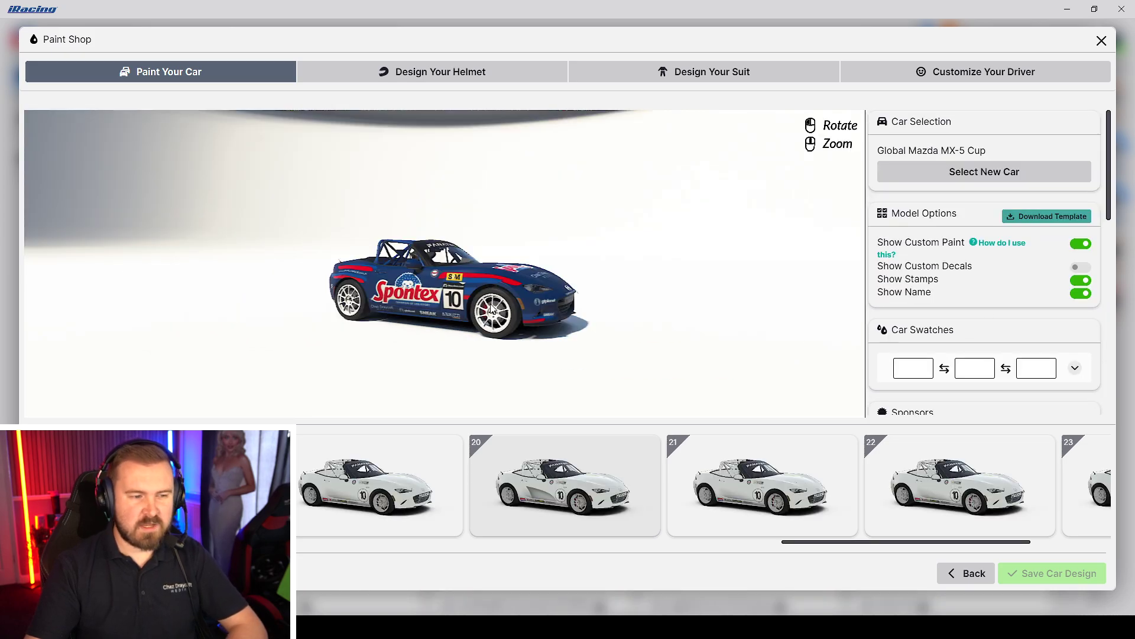
# - Try the Stock and then the Matte finish on the Mazda's wheels
pyautogui.scroll(5, 492, 308)
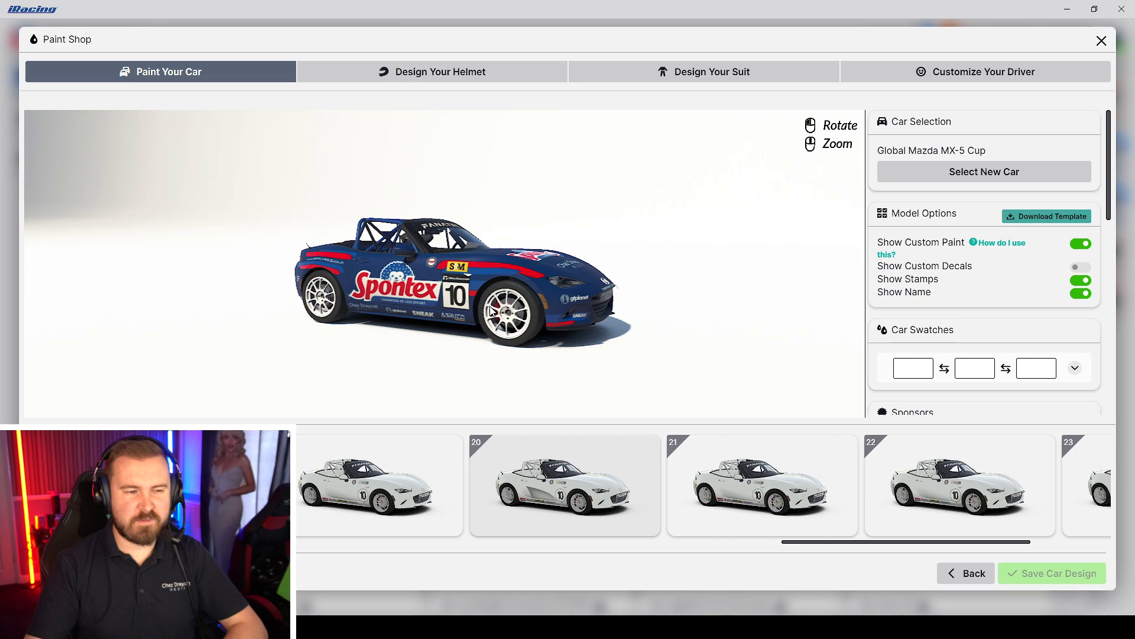
pyautogui.moveTo(541, 279); pyautogui.dragTo(828, 296)
pyautogui.scroll(-5, 952, 307)
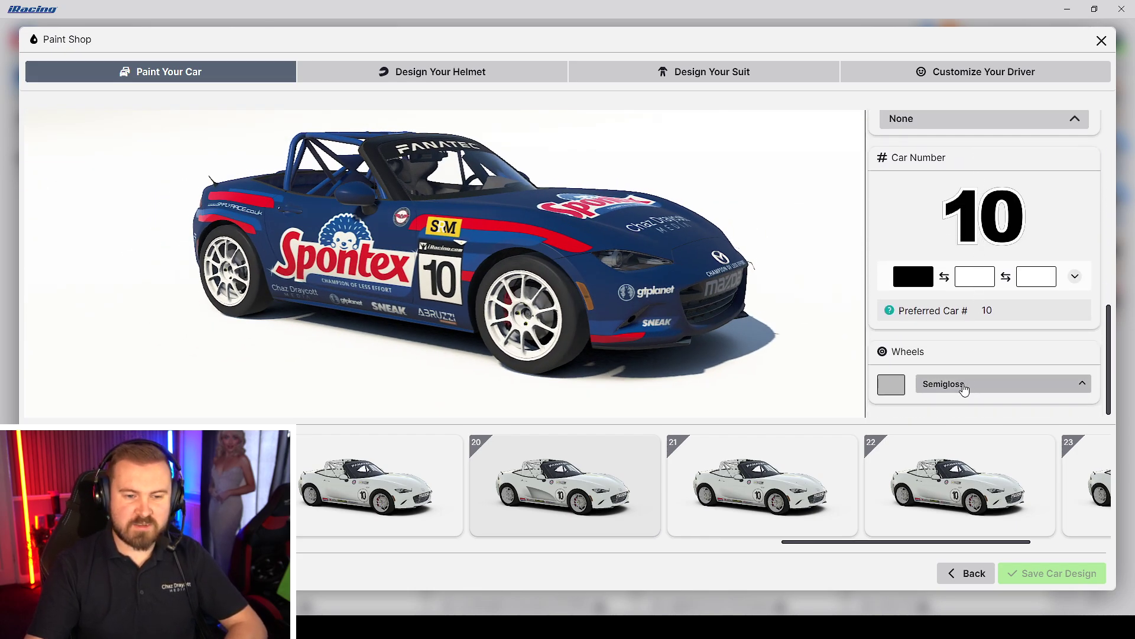
pyautogui.click(964, 386)
pyautogui.click(958, 297)
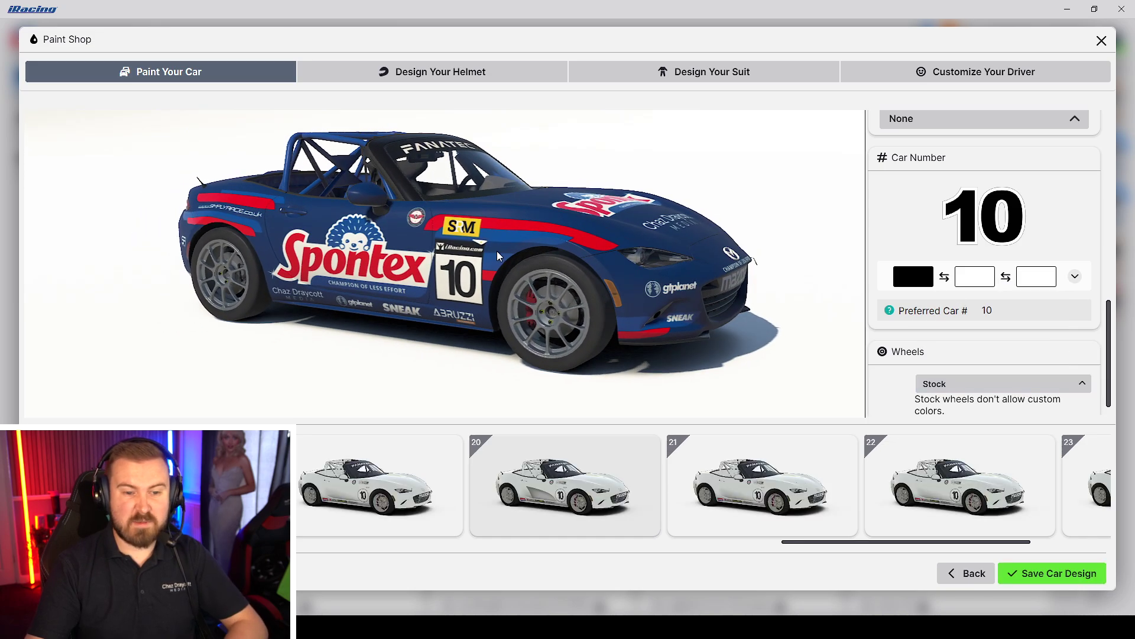
pyautogui.click(974, 385)
pyautogui.click(946, 308)
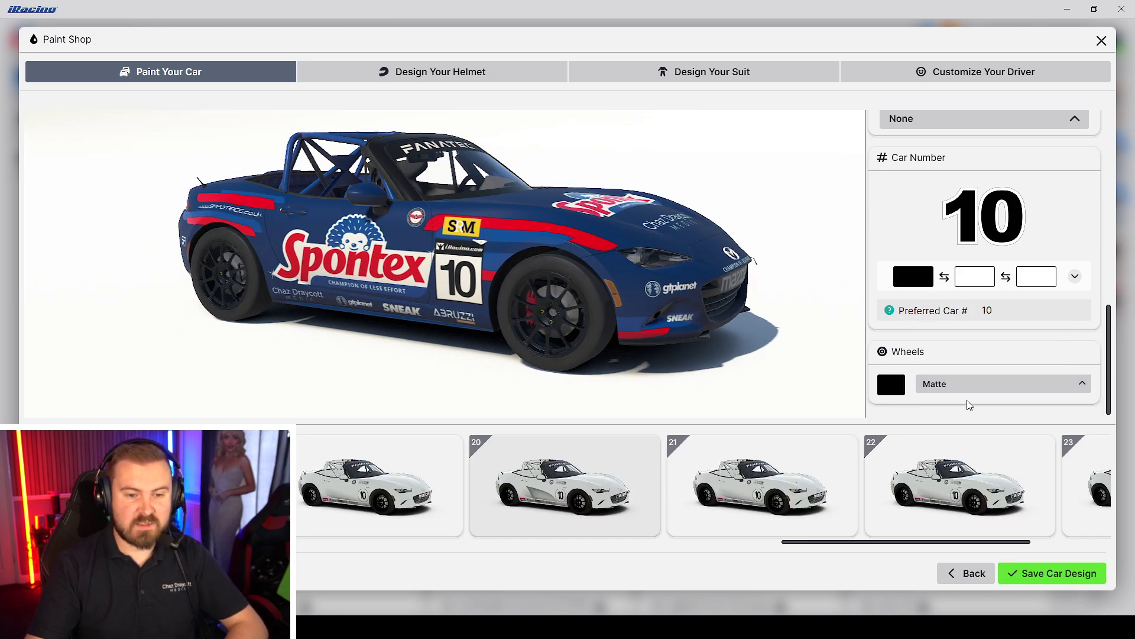
# - Compare the Chrome and Brushed wheel finishes, then settle on Semigloss
pyautogui.click(967, 385)
pyautogui.click(964, 326)
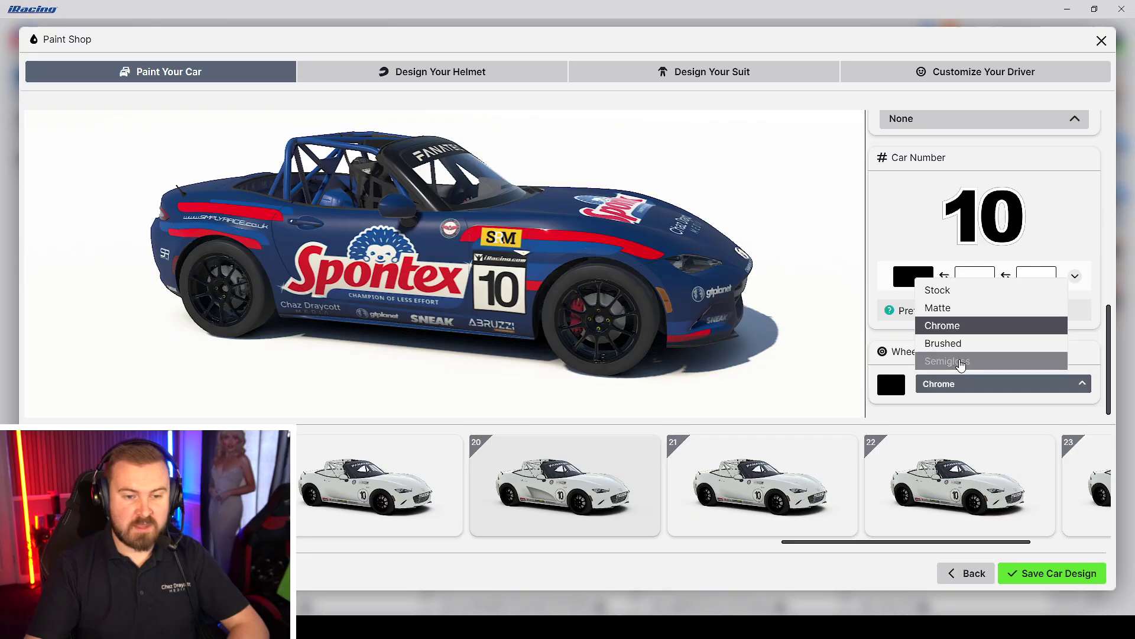
pyautogui.click(965, 348)
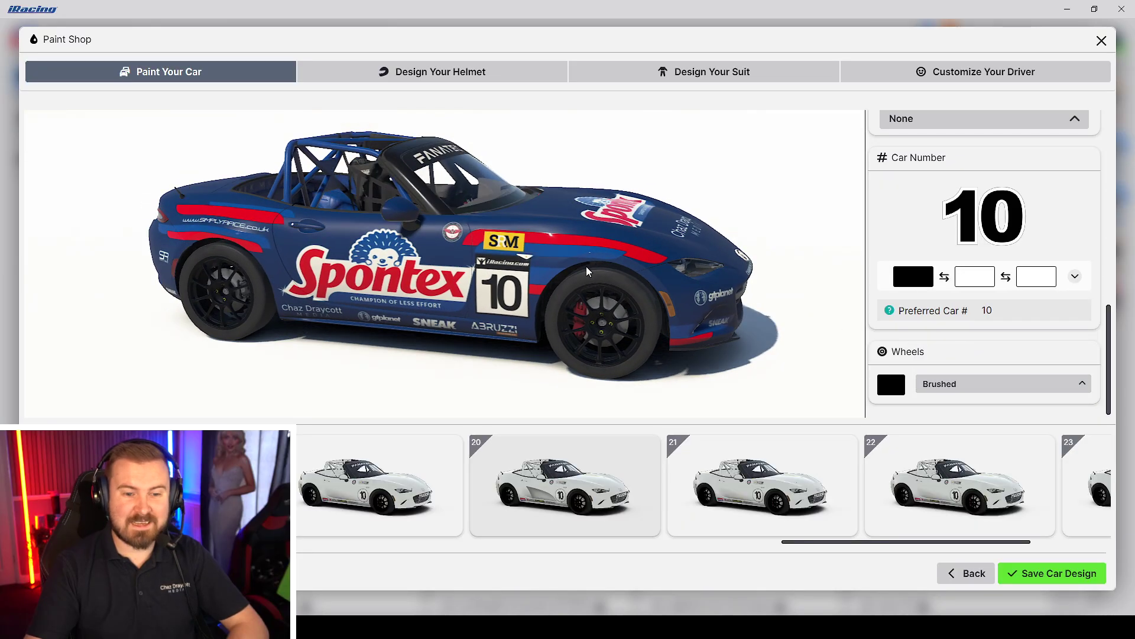
pyautogui.click(963, 390)
pyautogui.click(965, 360)
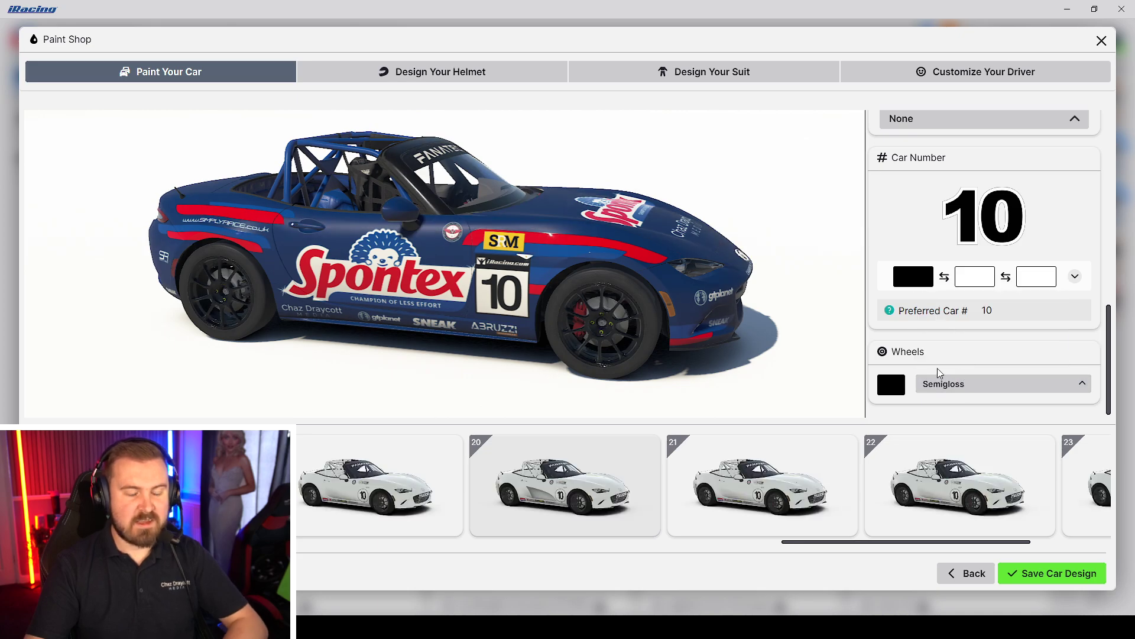
pyautogui.click(887, 391)
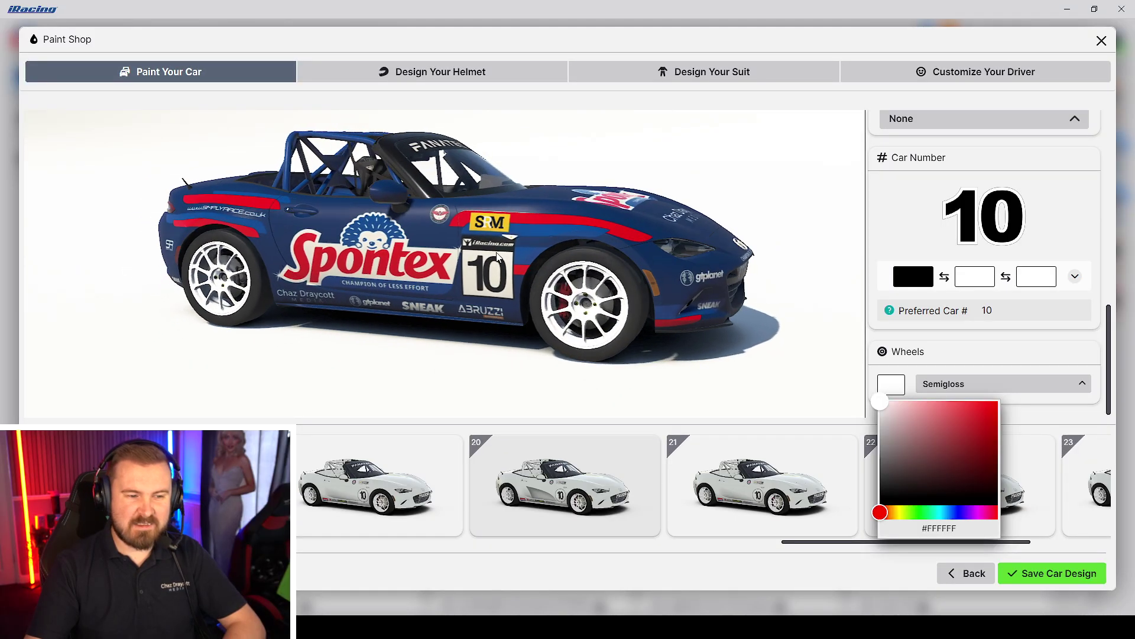
# - Set the wheel colour to light grey #BCBCBC and adjust the shade slightly
pyautogui.click(997, 345)
pyautogui.click(890, 388)
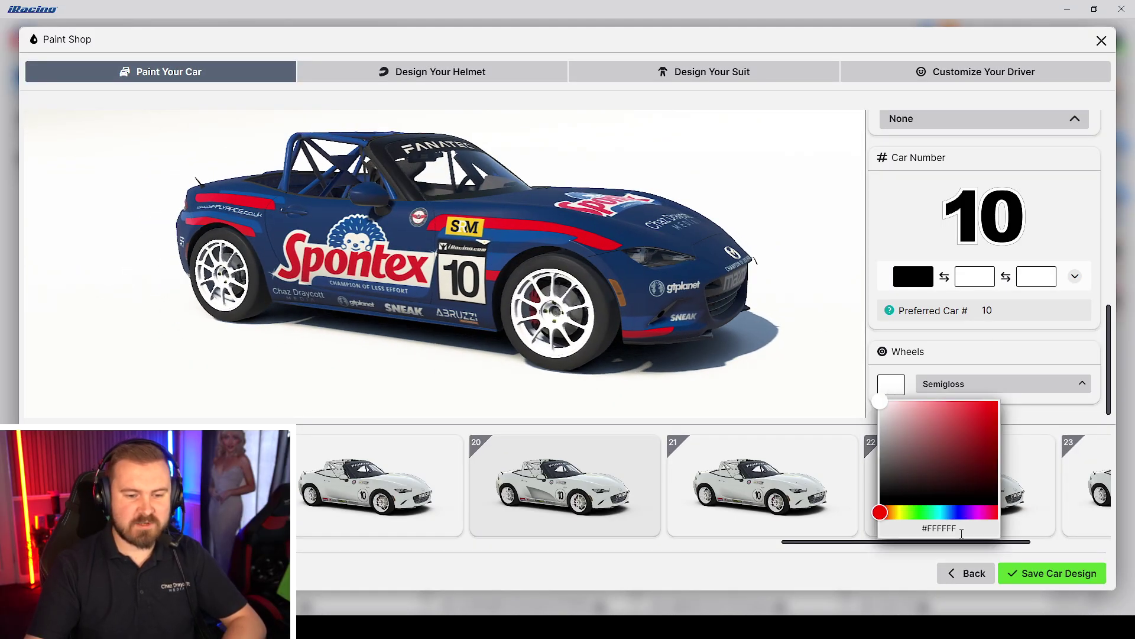
pyautogui.write('BC')
pyautogui.write('CB')
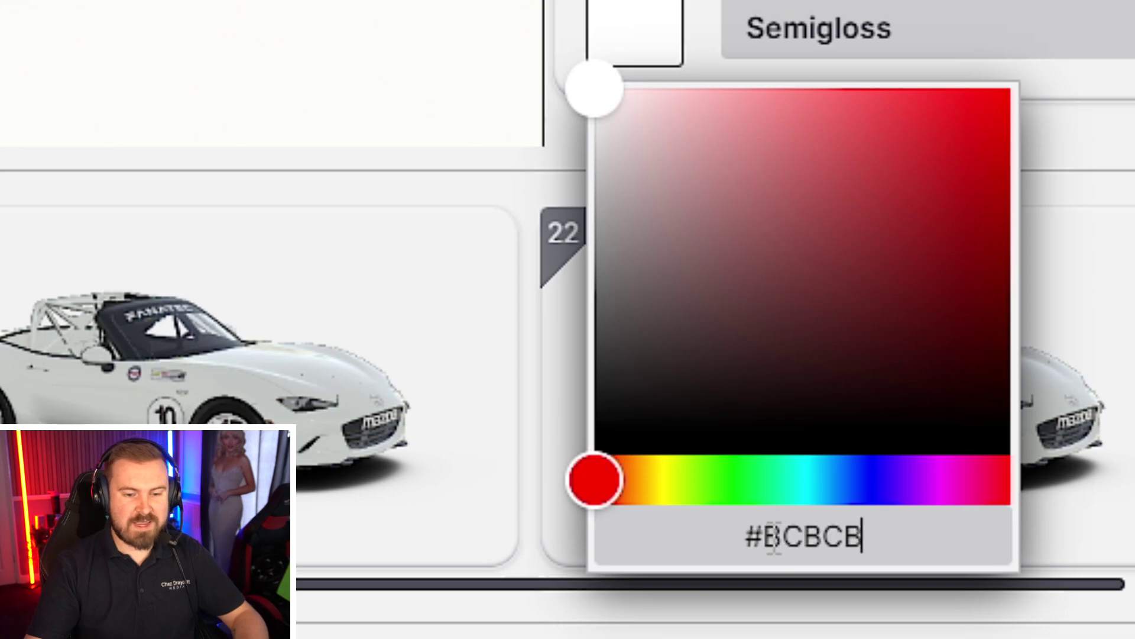
pyautogui.write('C')
pyautogui.press('Return')
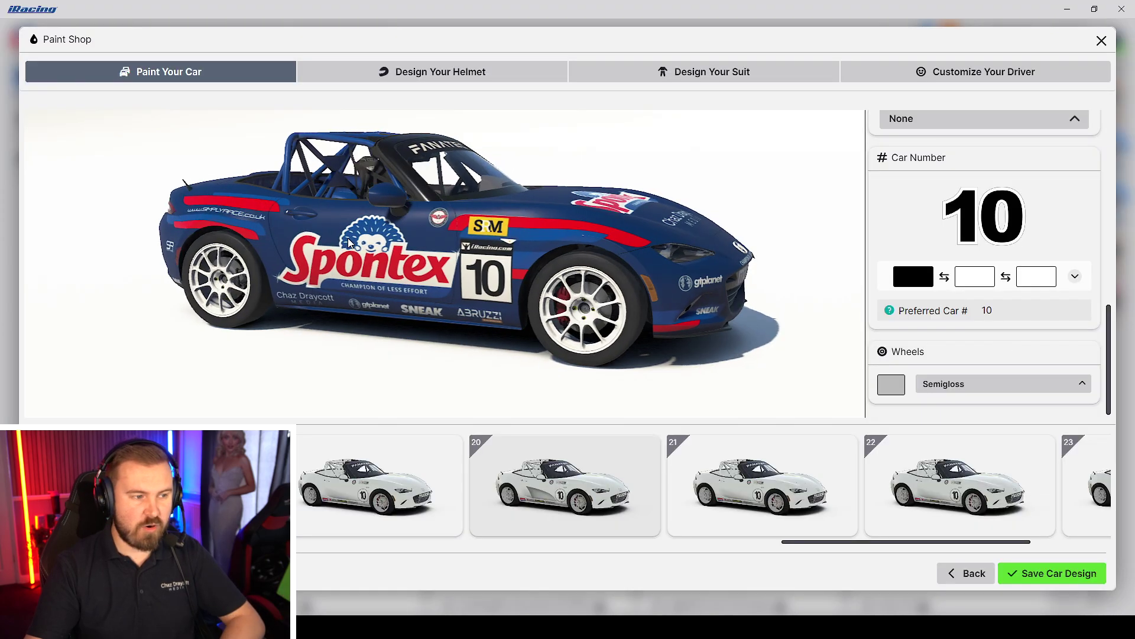
pyautogui.click(903, 387)
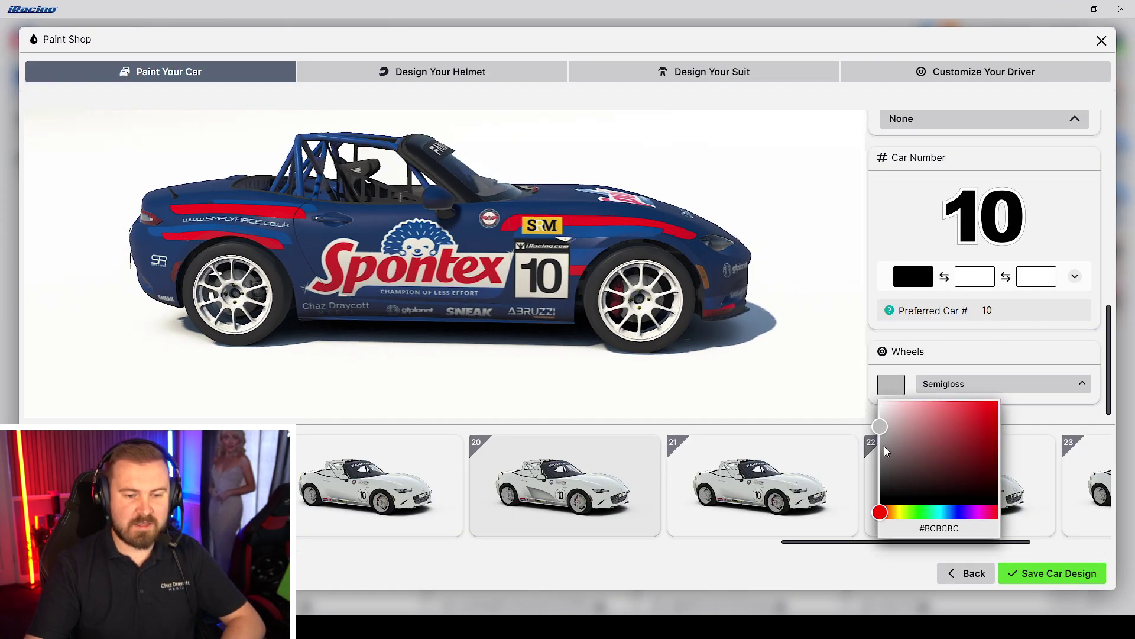
pyautogui.moveTo(870, 449); pyautogui.dragTo(880, 438)
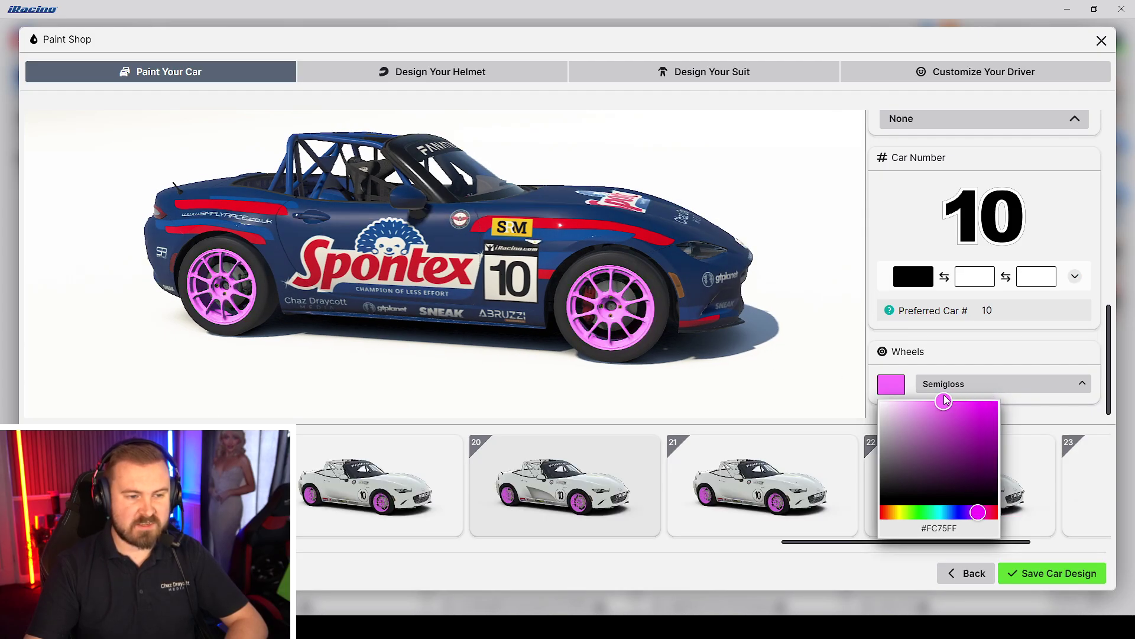
# - Shift the wheel colour through vivid pink to purple #9E2DA0, rotating the car to check
pyautogui.moveTo(958, 397); pyautogui.dragTo(954, 399)
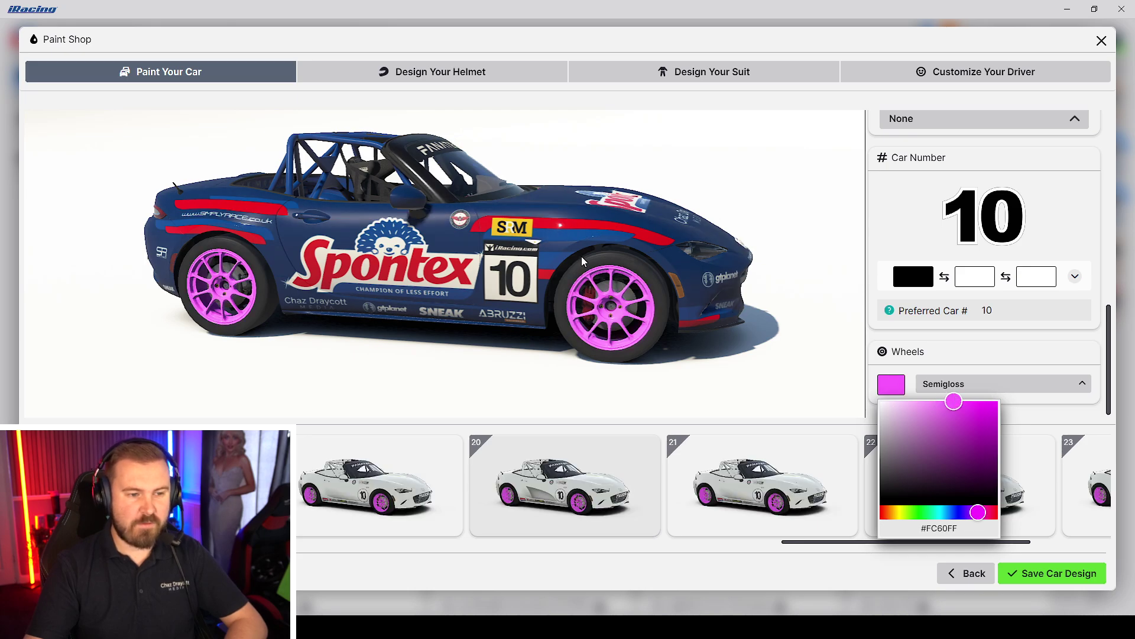
pyautogui.moveTo(581, 256)
pyautogui.mouseDown()
pyautogui.moveTo(608, 262)
pyautogui.moveTo(576, 258)
pyautogui.moveTo(445, 297)
pyautogui.mouseUp()
pyautogui.moveTo(953, 402); pyautogui.dragTo(962, 405)
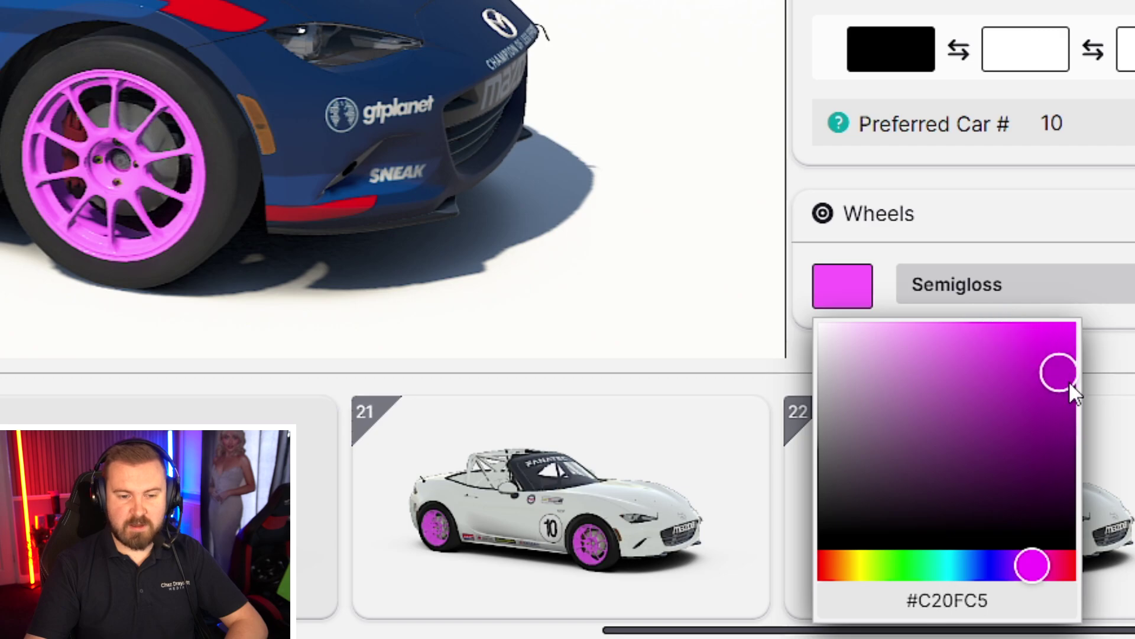
pyautogui.moveTo(1091, 401); pyautogui.dragTo(1103, 414)
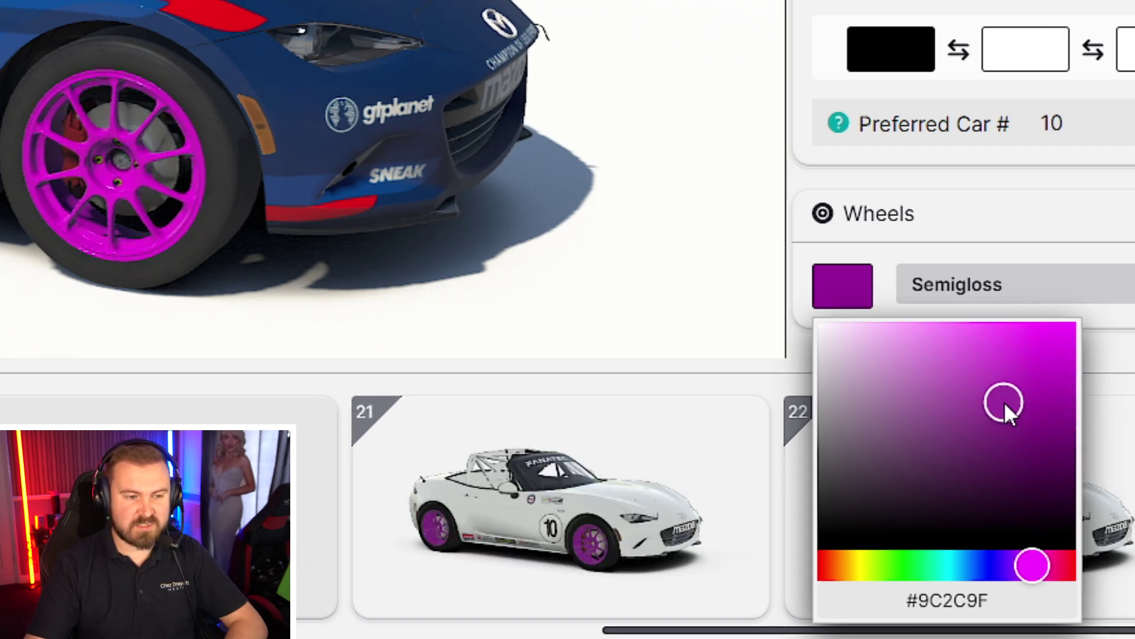
pyautogui.moveTo(1004, 402); pyautogui.dragTo(1003, 398)
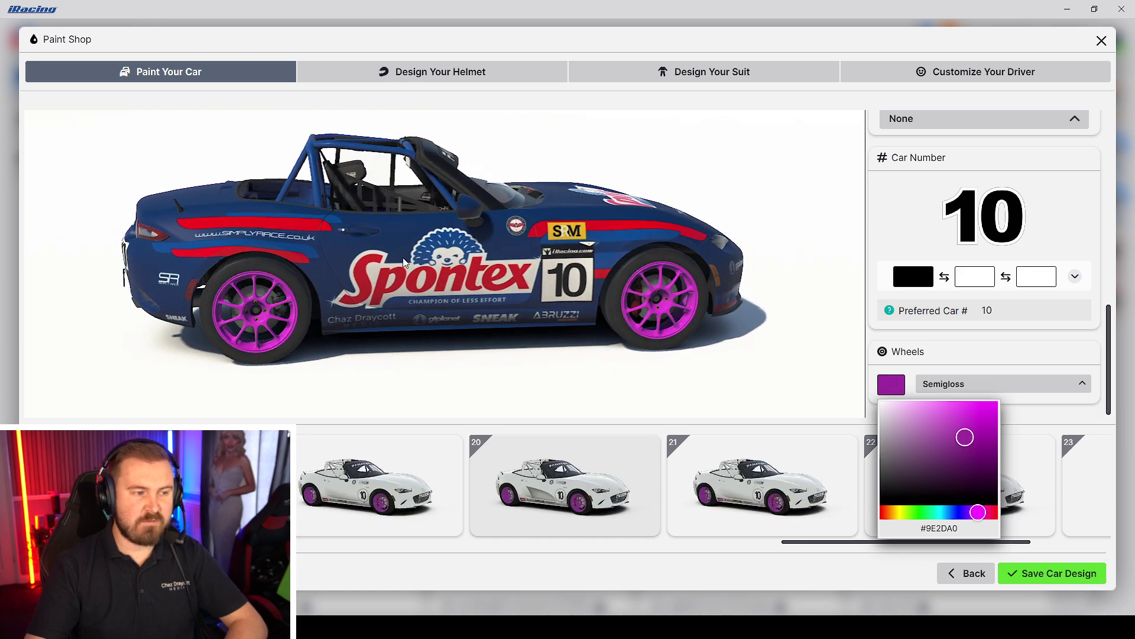
pyautogui.moveTo(403, 261); pyautogui.dragTo(379, 259)
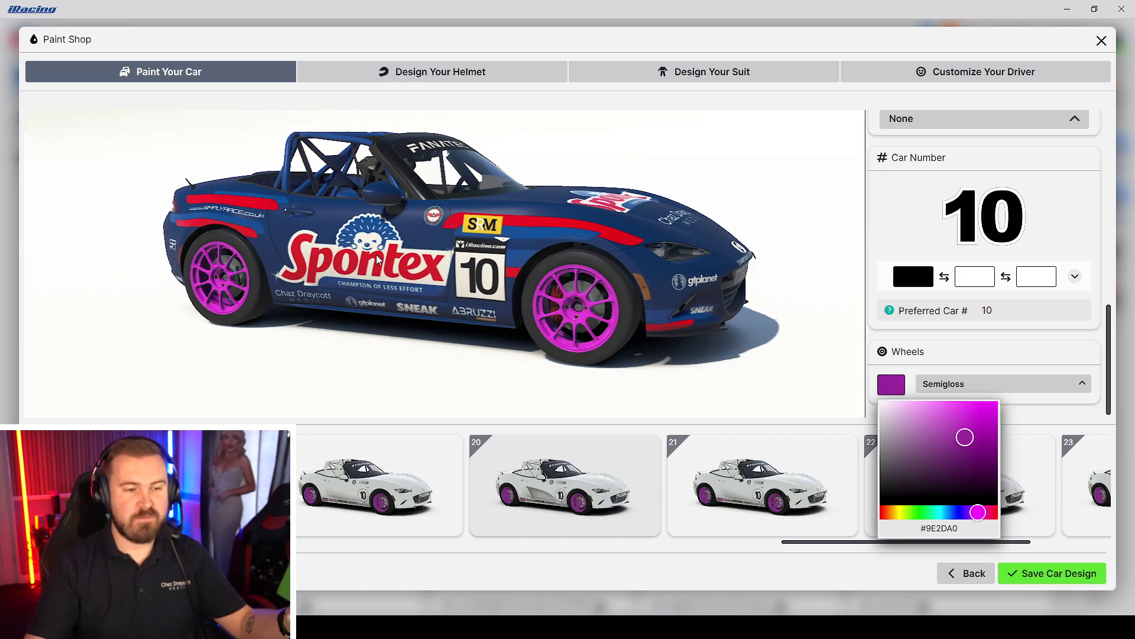